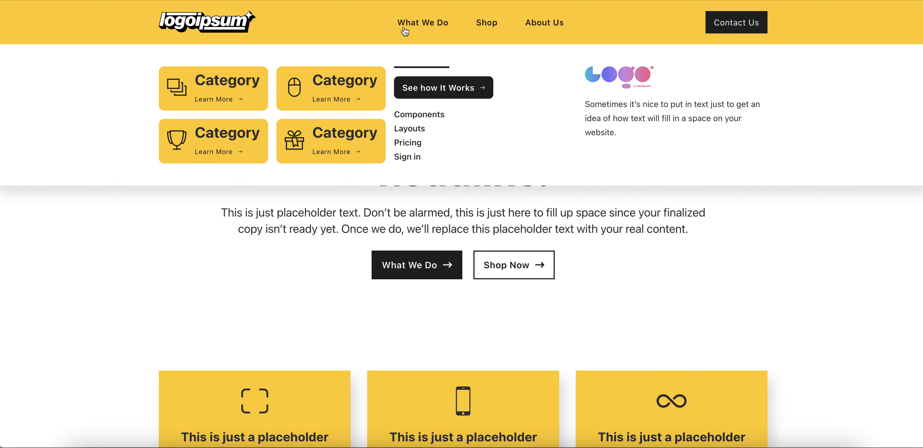
# Preview the header's mega menus for What We Do, Shop and About Us on the live page
pyautogui.moveTo(391, 35)
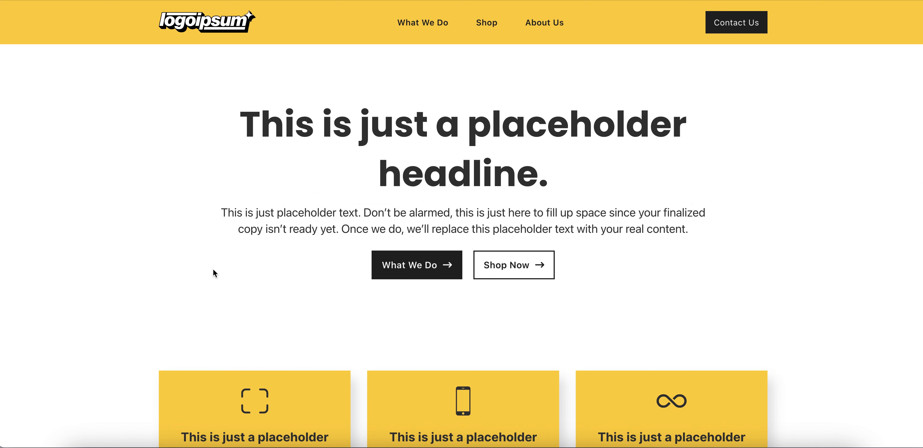
pyautogui.moveTo(533, 29)
pyautogui.moveTo(441, 27)
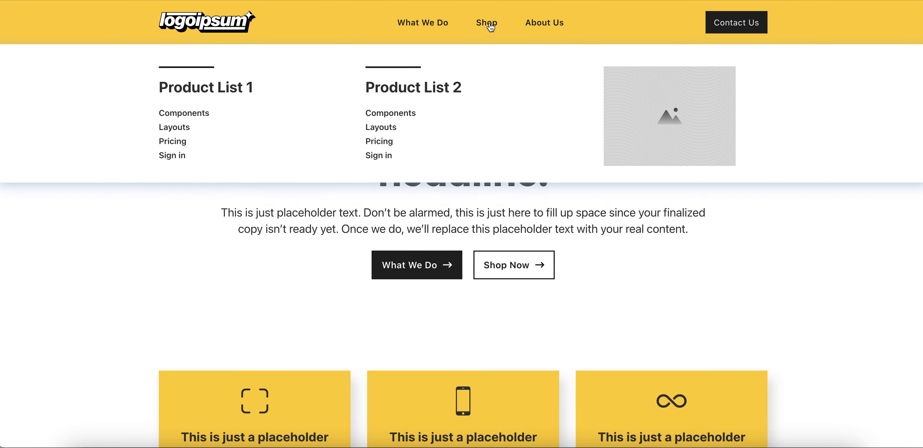
pyautogui.moveTo(499, 24)
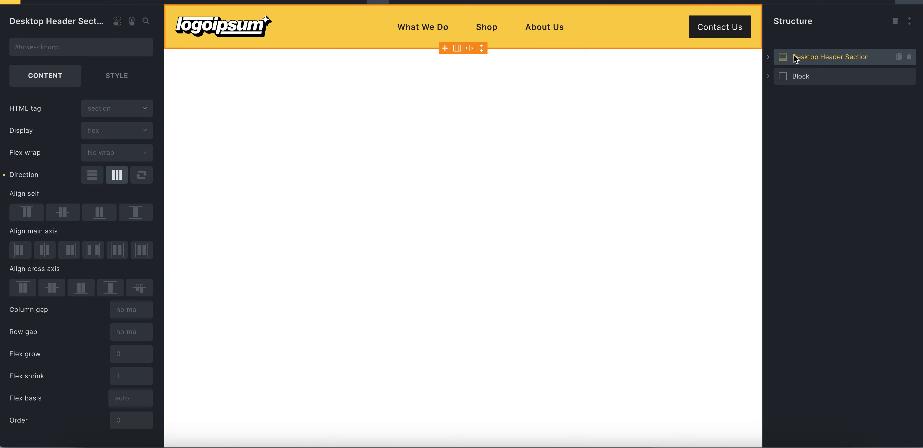
# Expand the Desktop Header Section and its container, and inspect the logo, Contact Us button and container settings
pyautogui.click(768, 57)
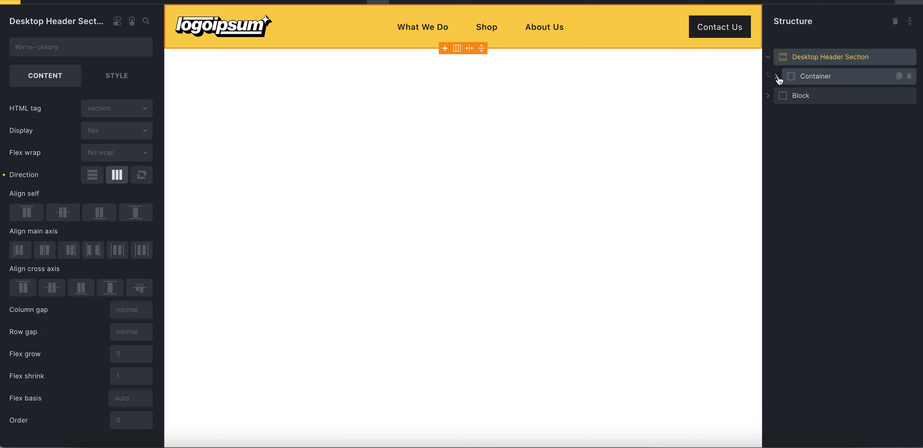
pyautogui.click(778, 77)
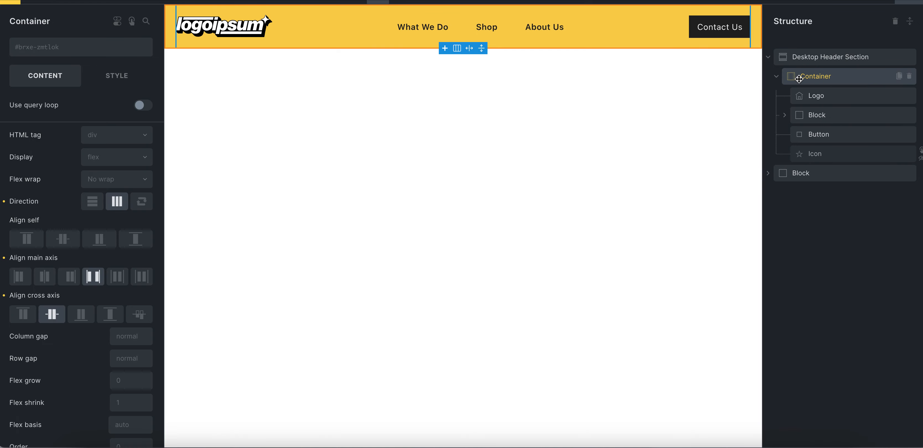
pyautogui.click(812, 97)
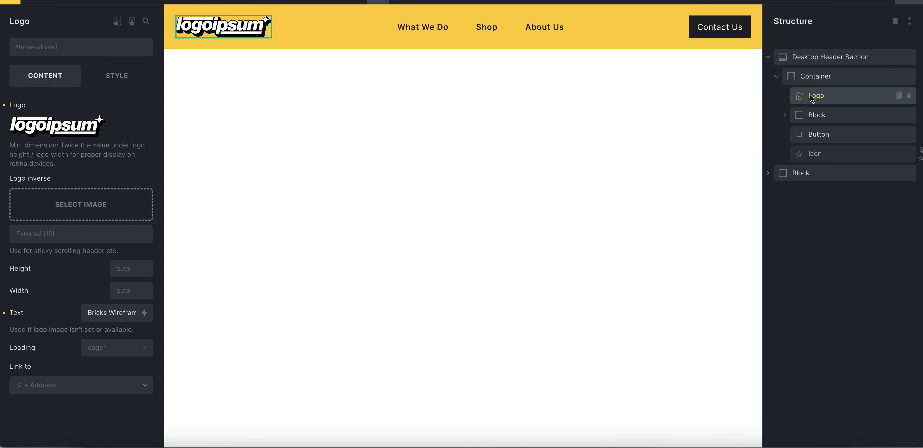
pyautogui.click(821, 139)
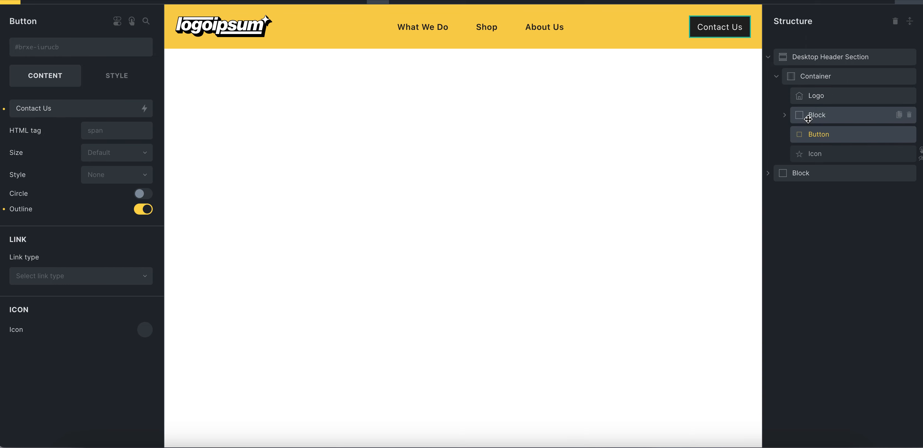
pyautogui.click(809, 74)
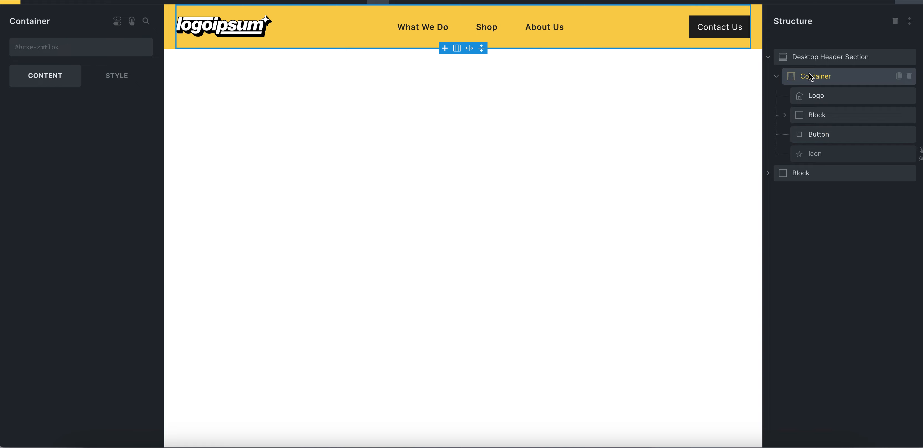
# Review the layout and background styles of the Desktop Header Section
pyautogui.click(812, 57)
pyautogui.click(136, 85)
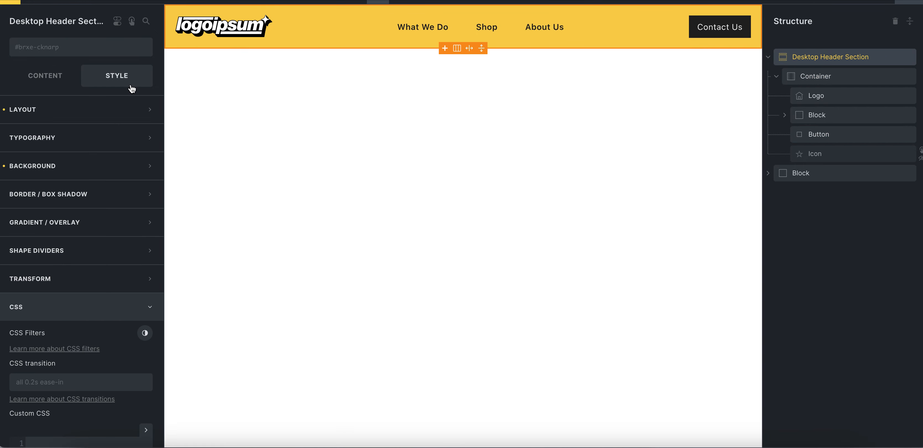
pyautogui.click(60, 117)
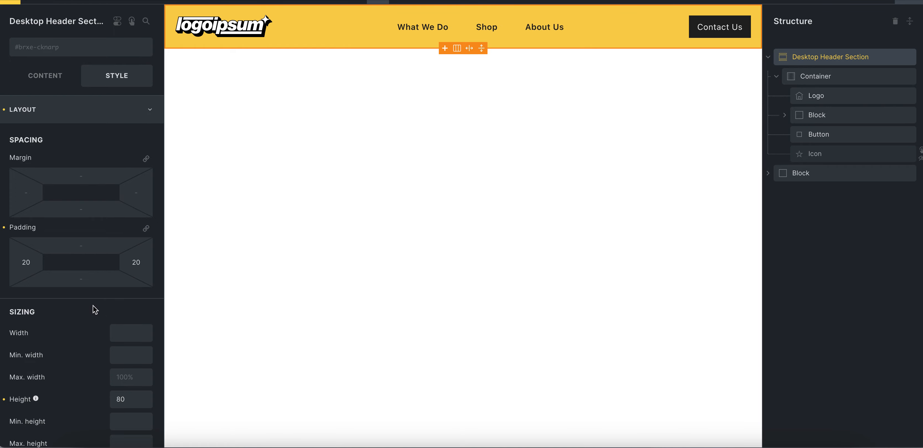
pyautogui.click(78, 122)
pyautogui.click(73, 164)
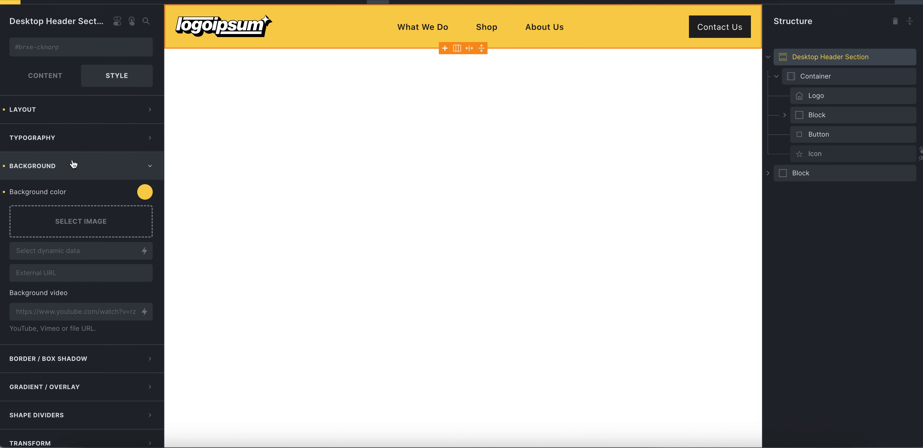
pyautogui.click(75, 163)
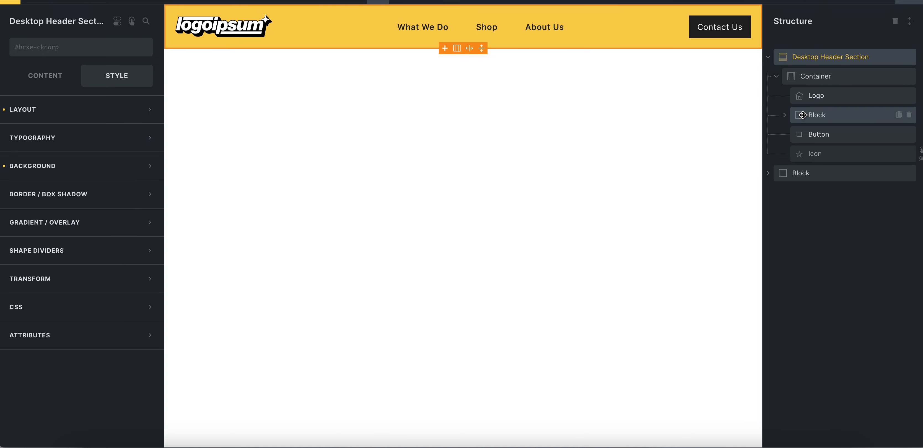
# Check the layout of the navigation block inside the header container and inspect its three nested buttons
pyautogui.click(835, 115)
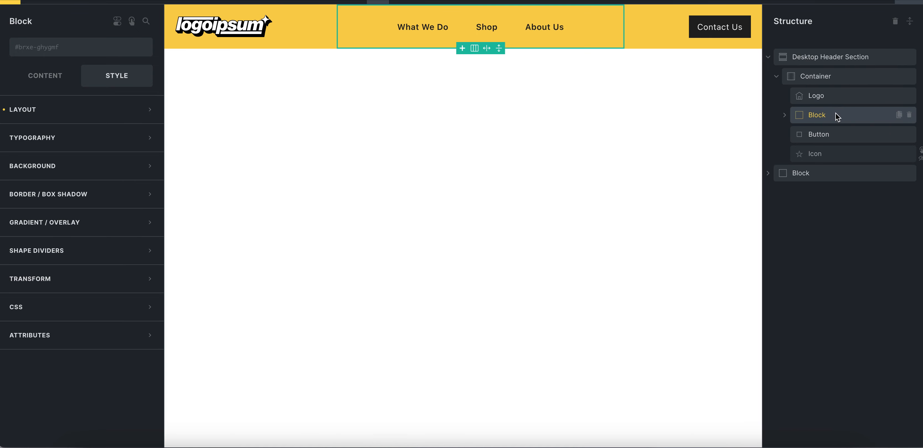
pyautogui.click(124, 111)
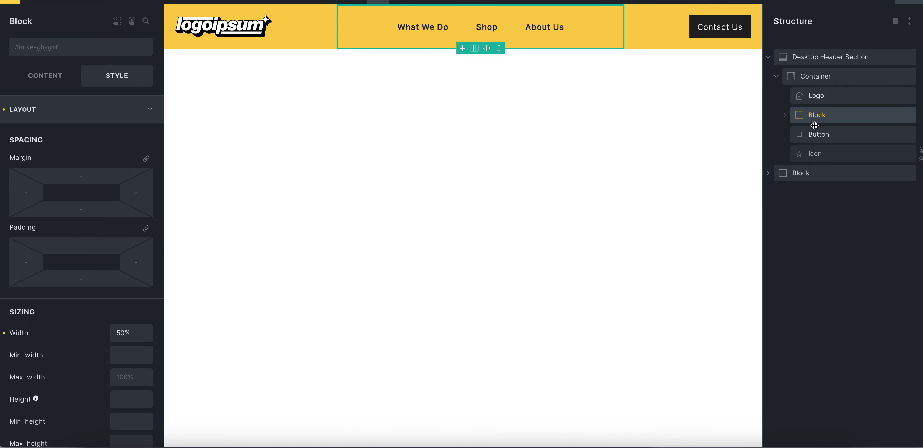
pyautogui.click(785, 116)
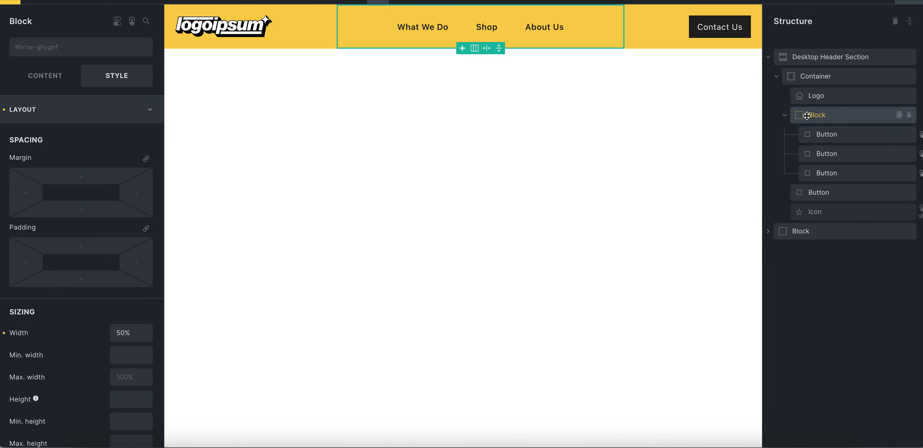
pyautogui.click(821, 134)
pyautogui.click(828, 153)
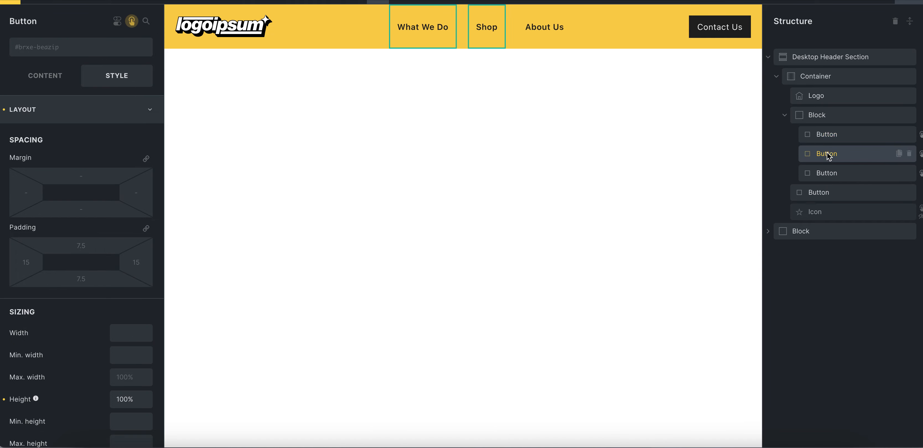
pyautogui.click(831, 171)
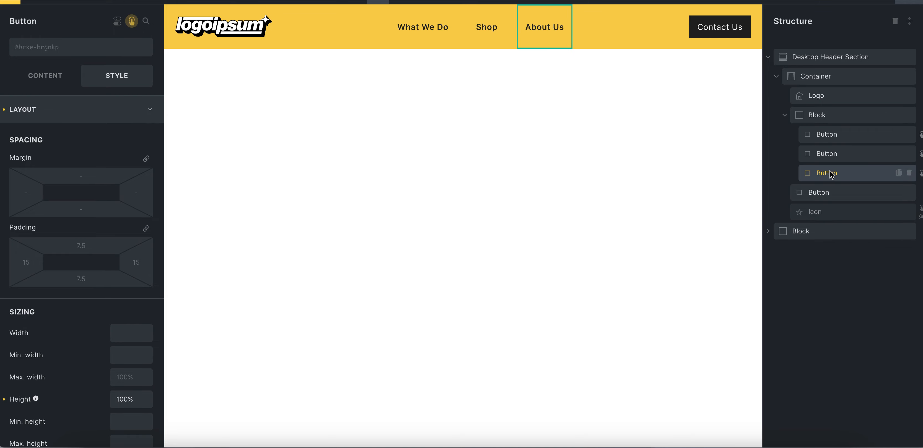
pyautogui.click(831, 155)
pyautogui.click(830, 138)
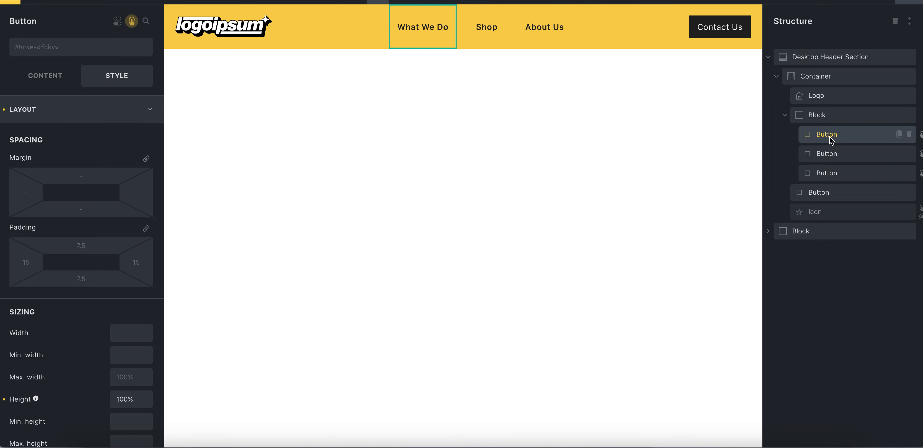
# Review the layout and typography style settings of the What We Do button
pyautogui.click(97, 109)
pyautogui.click(96, 109)
pyautogui.click(78, 122)
pyautogui.click(78, 141)
pyautogui.click(78, 141)
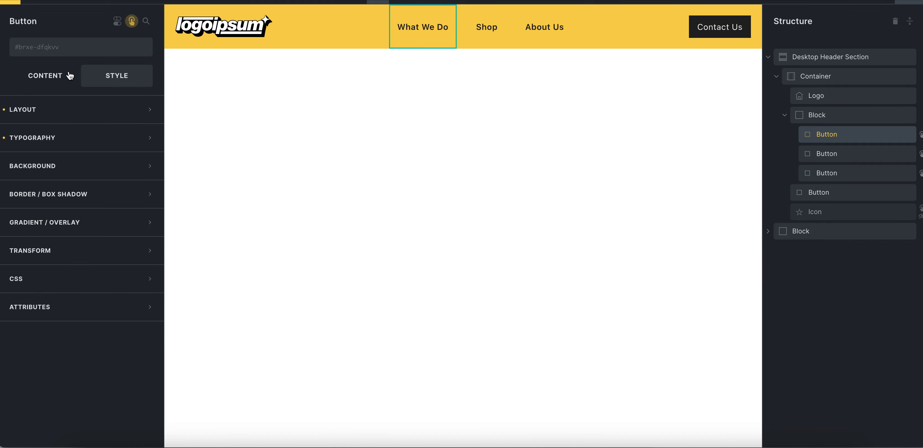
pyautogui.click(71, 76)
pyautogui.click(108, 79)
# Examine the What We Do button's hover interaction, including its trigger, action, target and CSS selector
pyautogui.click(132, 22)
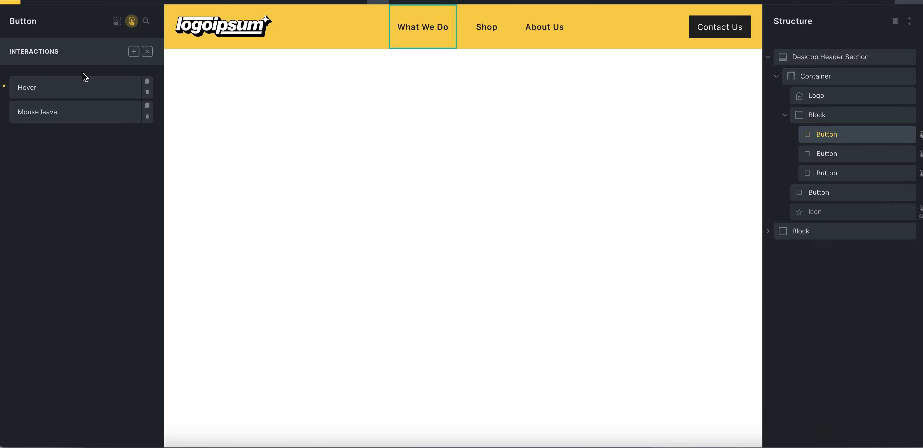
pyautogui.click(80, 87)
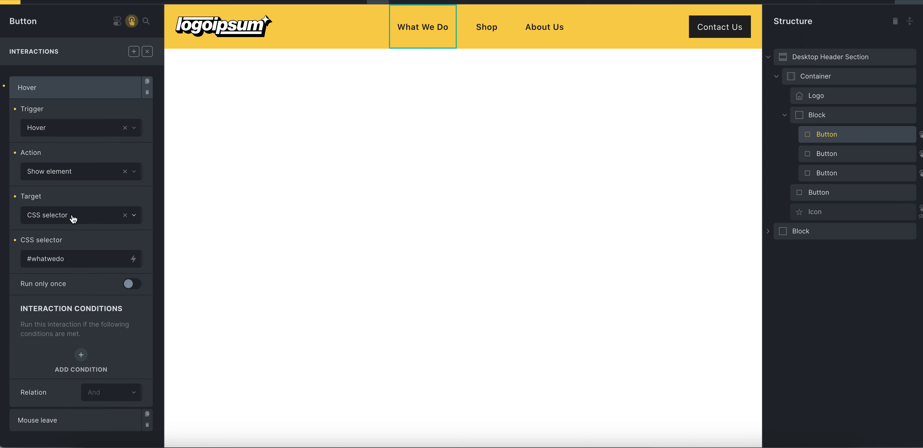
pyautogui.moveTo(32, 258); pyautogui.dragTo(61, 258)
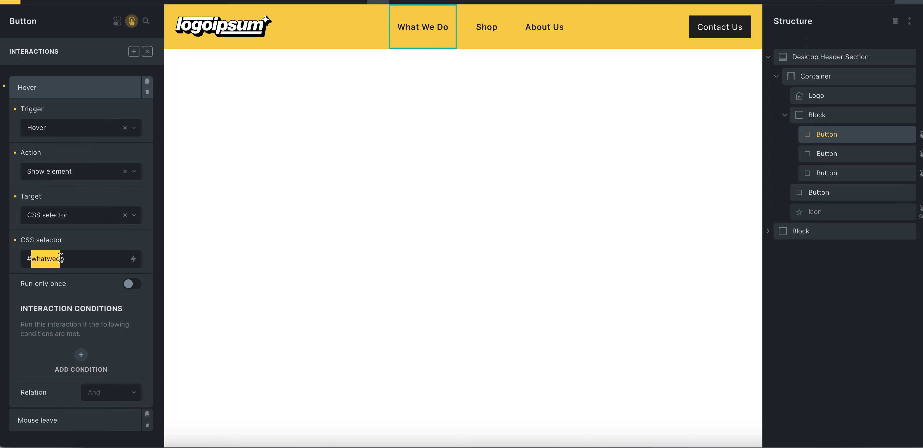
pyautogui.click(67, 259)
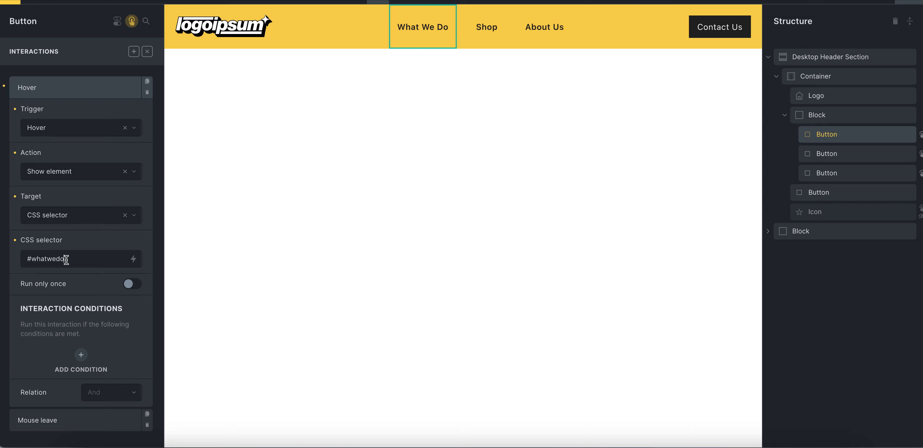
pyautogui.moveTo(66, 261); pyautogui.dragTo(42, 261)
pyautogui.click(33, 261)
# Examine the Shop button's hover interaction and the CSS selector it targets
pyautogui.click(823, 155)
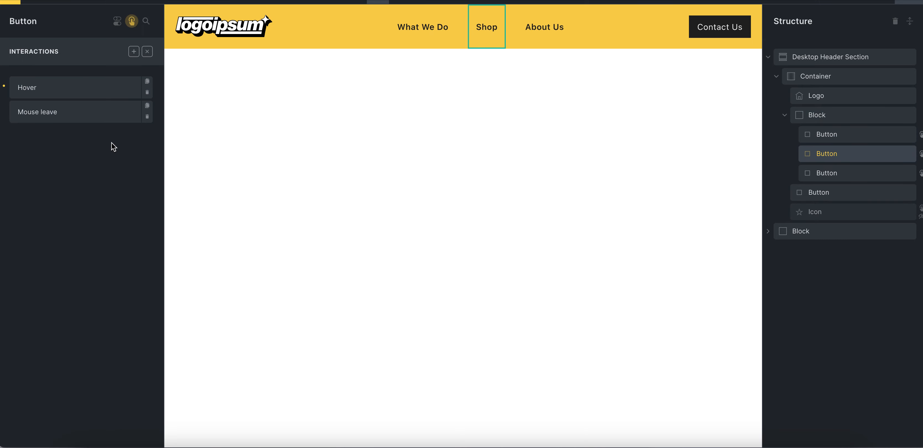
pyautogui.click(97, 96)
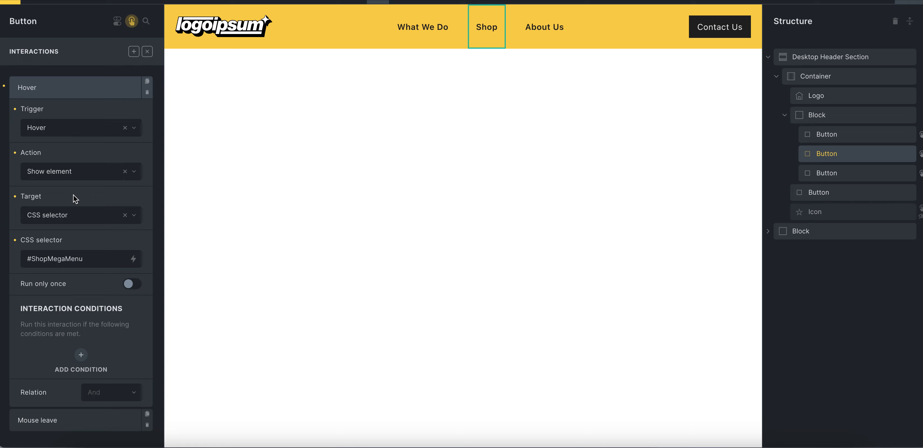
pyautogui.moveTo(26, 259); pyautogui.dragTo(88, 259)
pyautogui.click(93, 261)
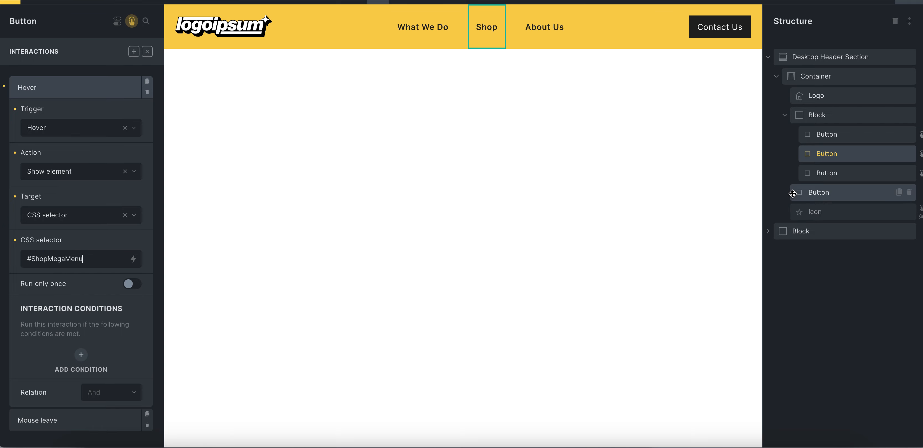
# Compare the CSS selectors in the About Us button's hover and mouse leave interactions
pyautogui.click(824, 172)
pyautogui.click(99, 95)
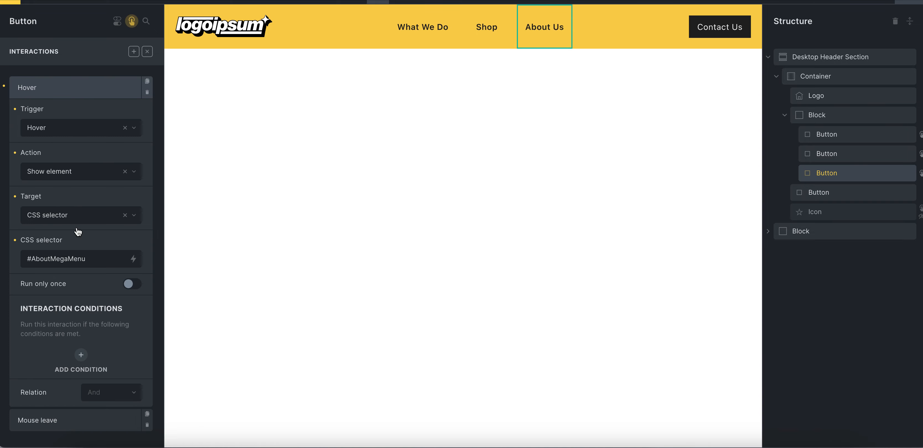
pyautogui.moveTo(40, 258); pyautogui.dragTo(85, 259)
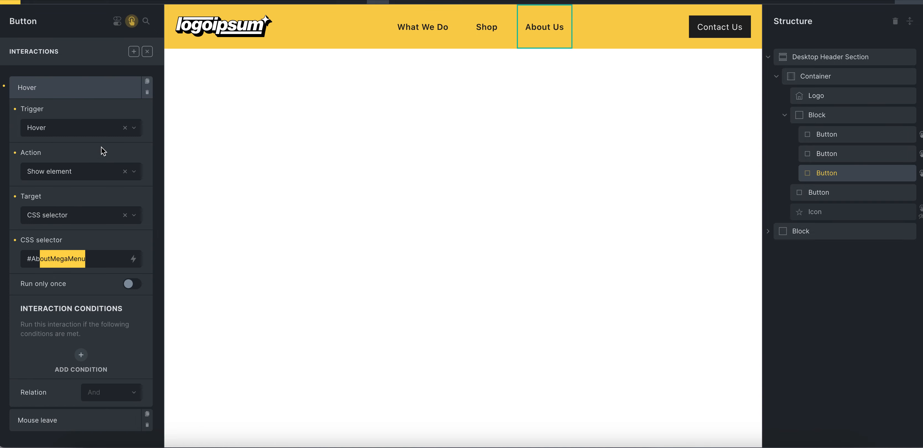
pyautogui.click(103, 81)
pyautogui.click(88, 109)
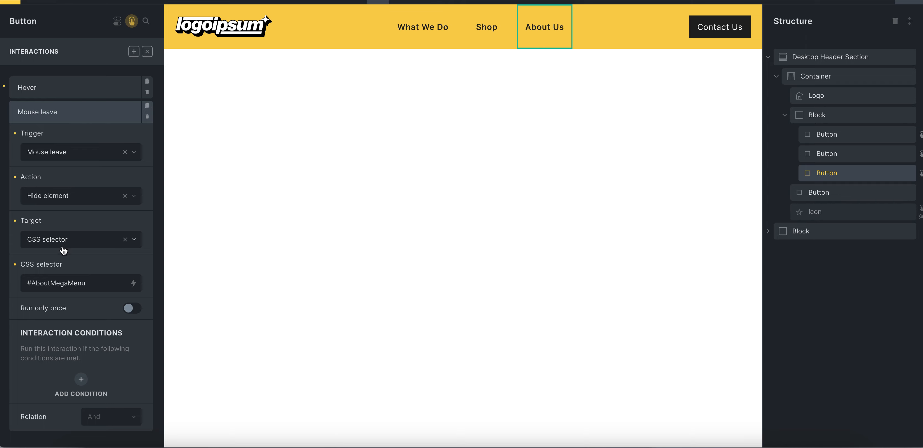
pyautogui.moveTo(40, 283); pyautogui.dragTo(86, 284)
pyautogui.click(86, 284)
pyautogui.click(86, 91)
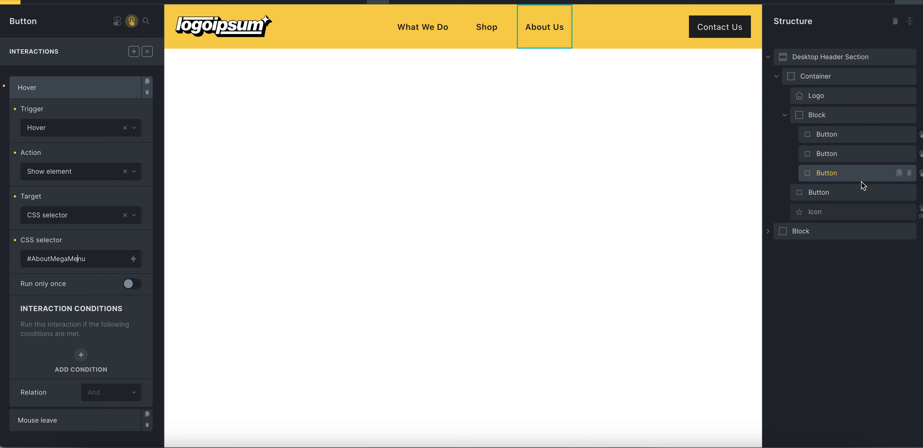
# Expand the block holding the mega menus and view the What We Do section's interactions and style settings
pyautogui.click(790, 116)
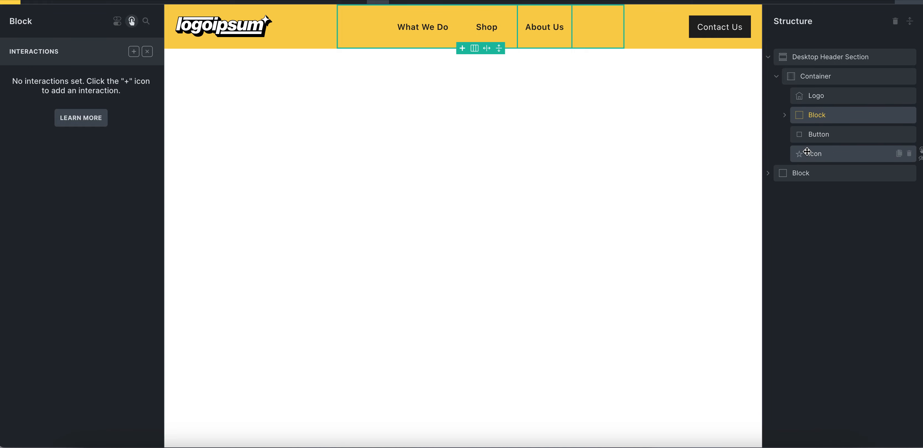
pyautogui.click(769, 174)
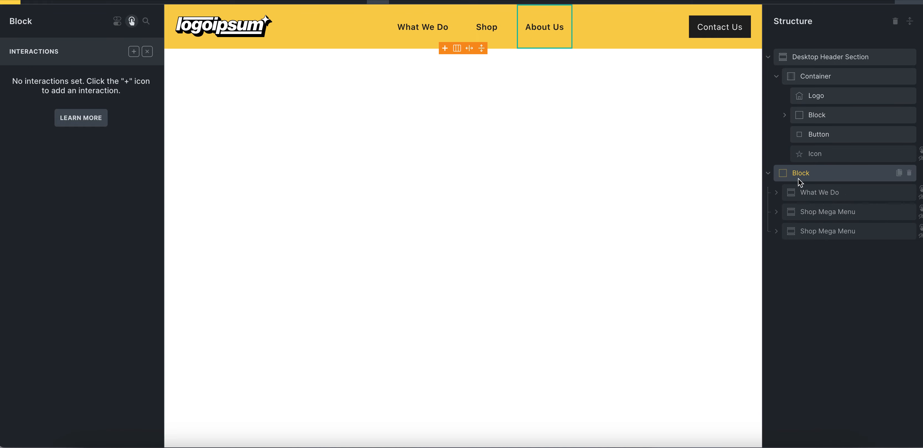
pyautogui.click(806, 193)
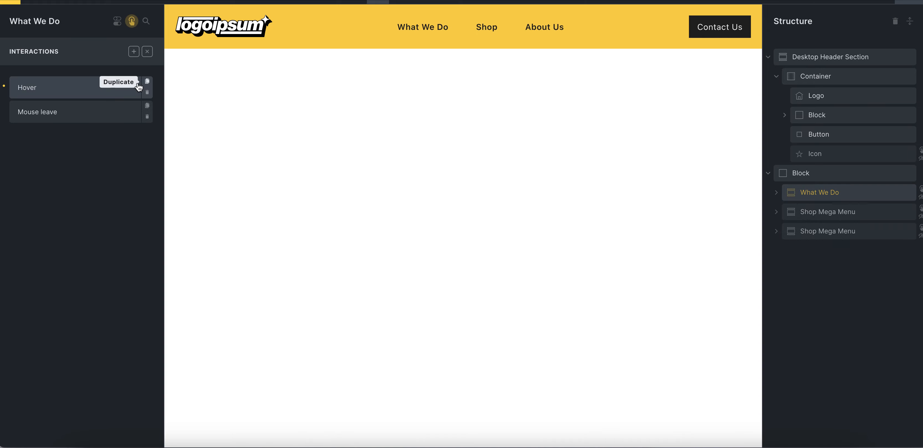
pyautogui.click(131, 23)
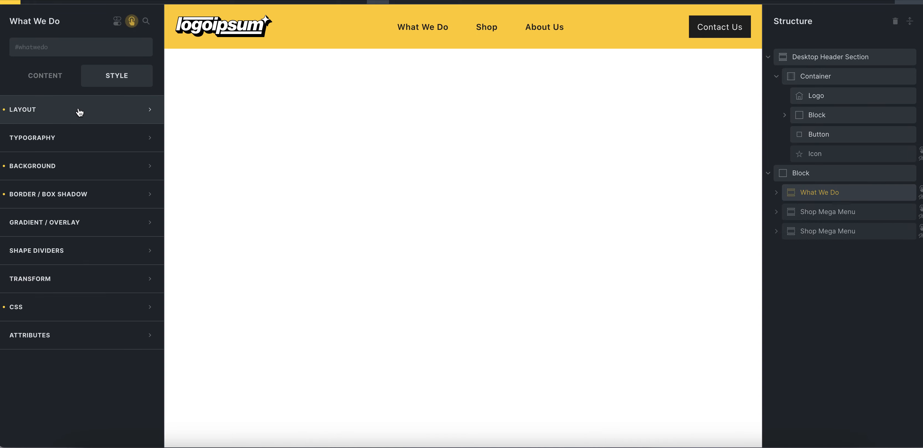
# Set the What We Do section's display to flex
pyautogui.click(57, 86)
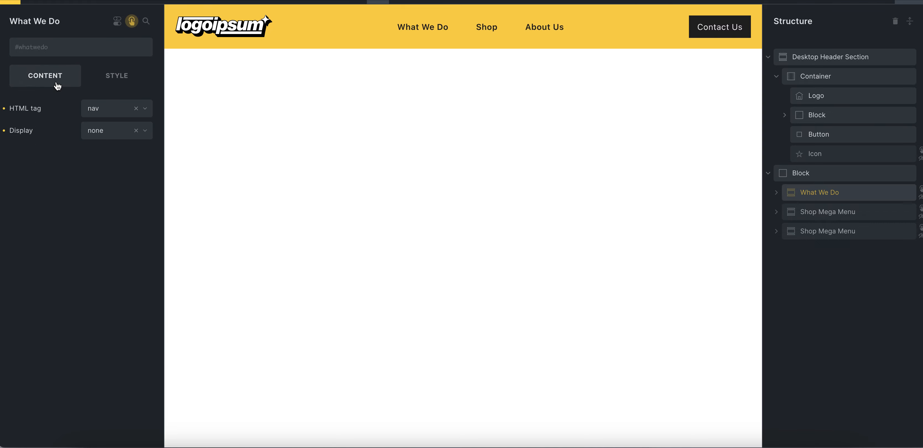
pyautogui.click(104, 133)
pyautogui.click(104, 148)
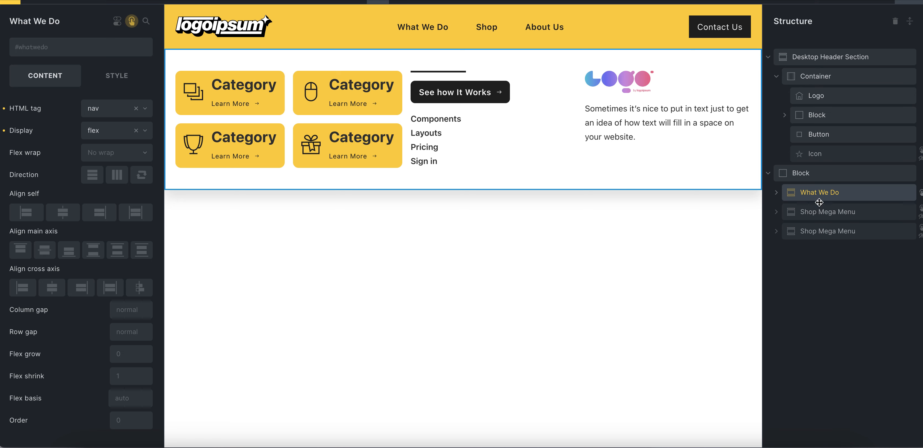
# Move the What We Do section out of its parent Block, directly above it, and test the saved header on the live page
pyautogui.moveTo(793, 192); pyautogui.dragTo(780, 169)
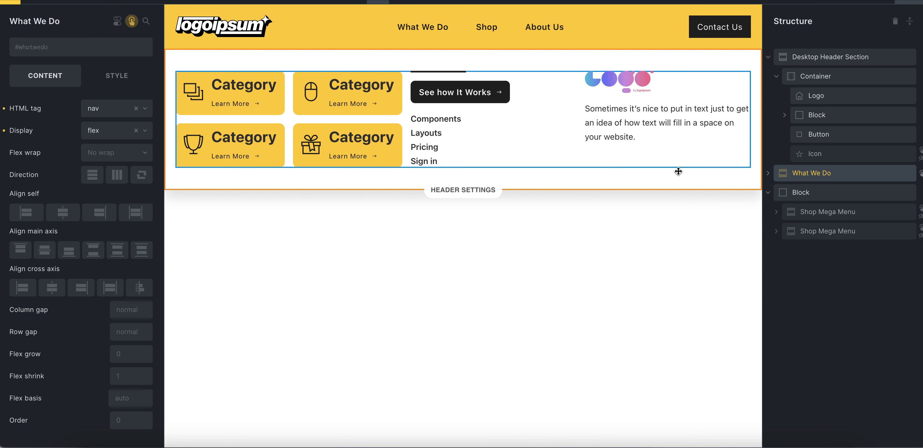
pyautogui.hotkey('ctrl', 's')
pyautogui.click(890, 1)
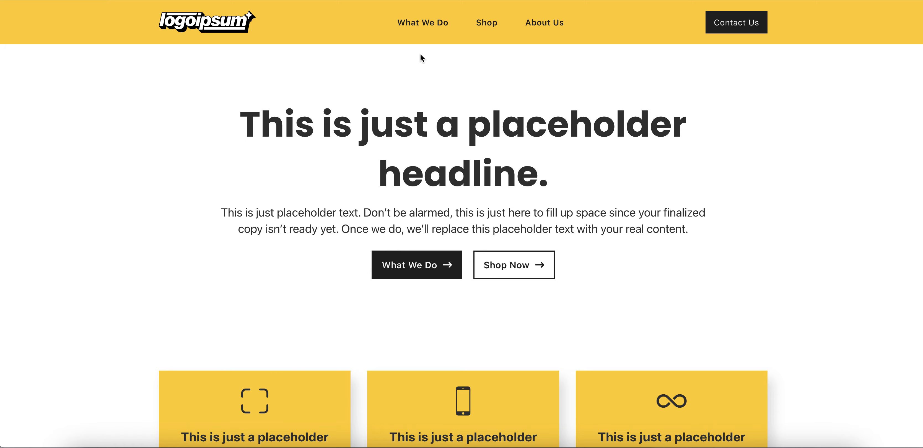
pyautogui.moveTo(419, 34)
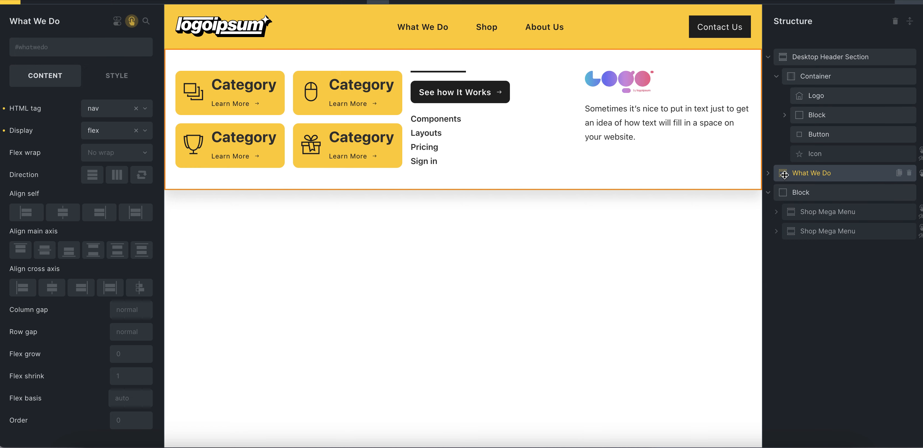
# Move the What We Do section back inside the Block, above both Shop Mega Menu sections
pyautogui.moveTo(783, 173); pyautogui.dragTo(782, 204)
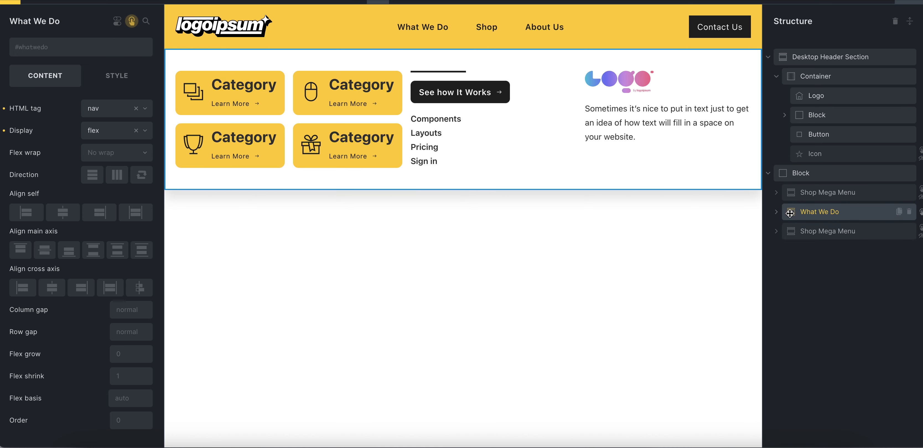
pyautogui.moveTo(790, 213); pyautogui.dragTo(793, 193)
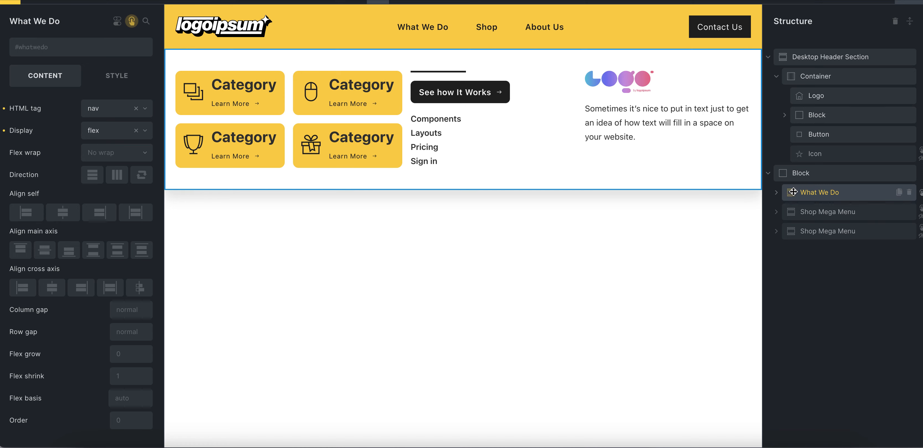
pyautogui.click(793, 176)
pyautogui.click(799, 190)
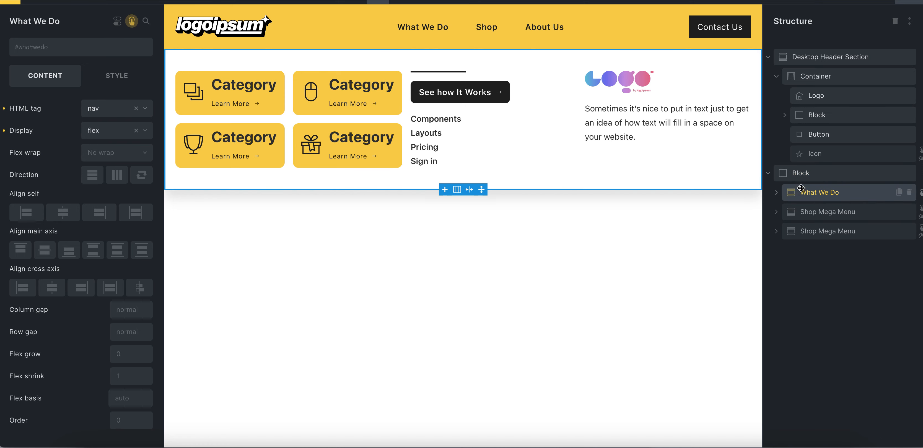
# Save the header template and check how the What We Do mega menu opens on the live page
pyautogui.click(912, 2)
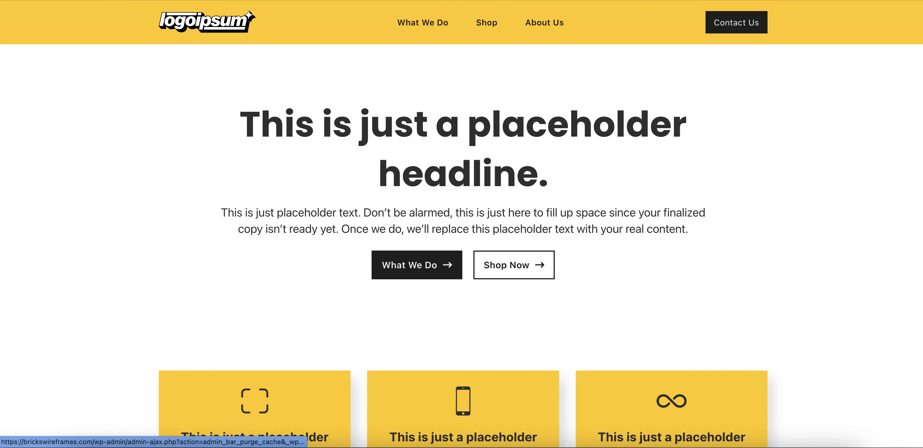
pyautogui.moveTo(416, 52)
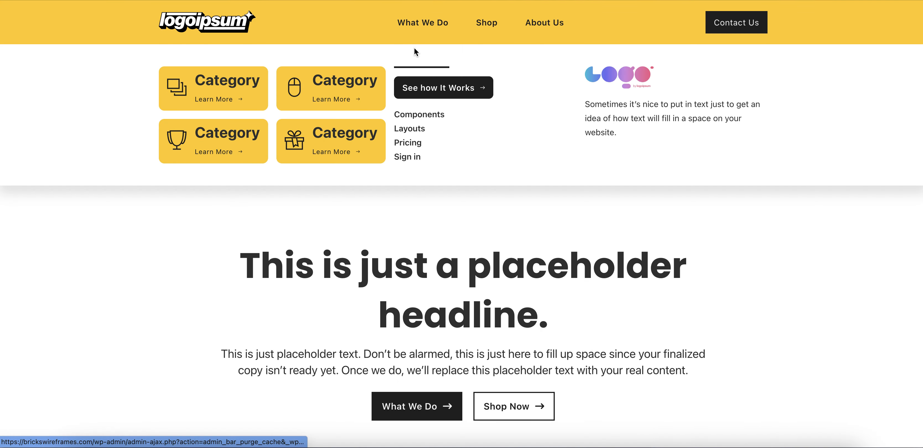
pyautogui.scroll(-4, 416, 52)
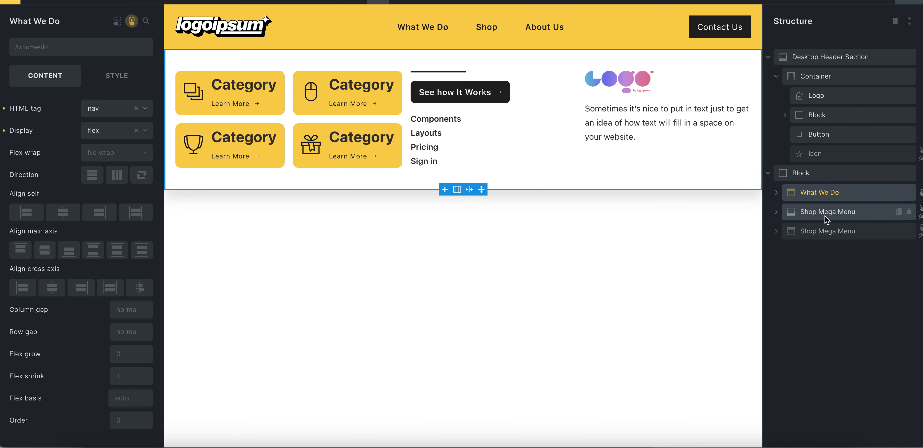
# Expand the What We Do section and review its layout settings, including padding, sizing and z-index
pyautogui.click(776, 192)
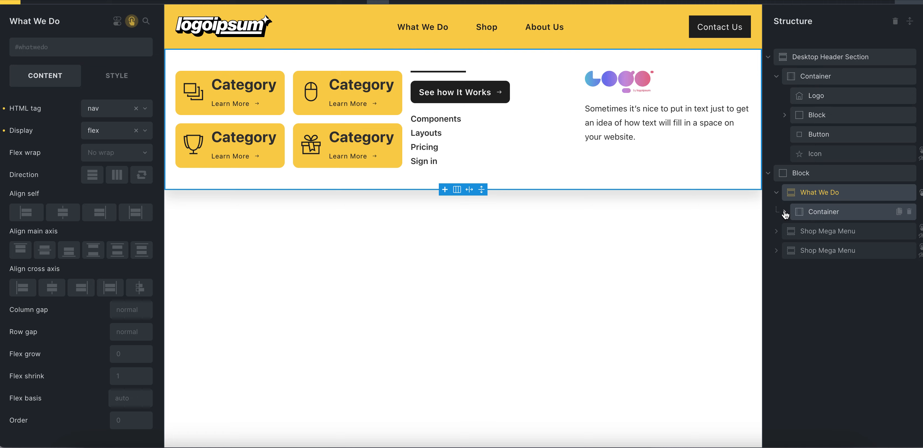
pyautogui.click(118, 80)
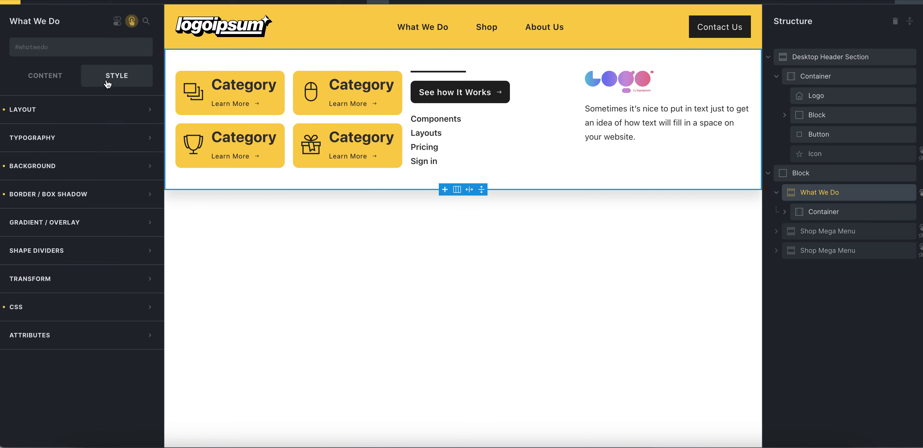
pyautogui.click(65, 109)
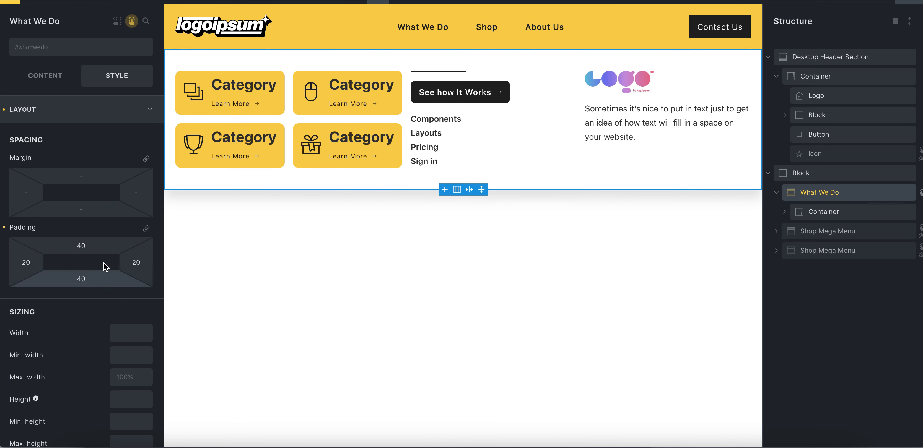
pyautogui.scroll(-10, 74, 255)
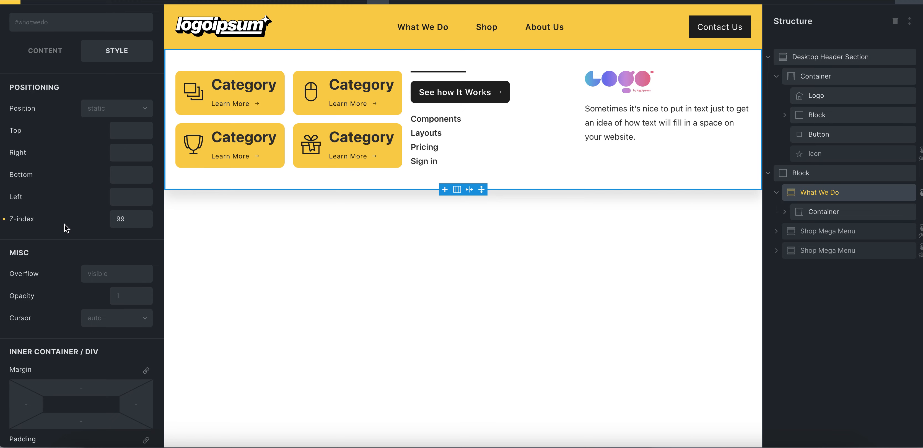
pyautogui.scroll(6, 76, 139)
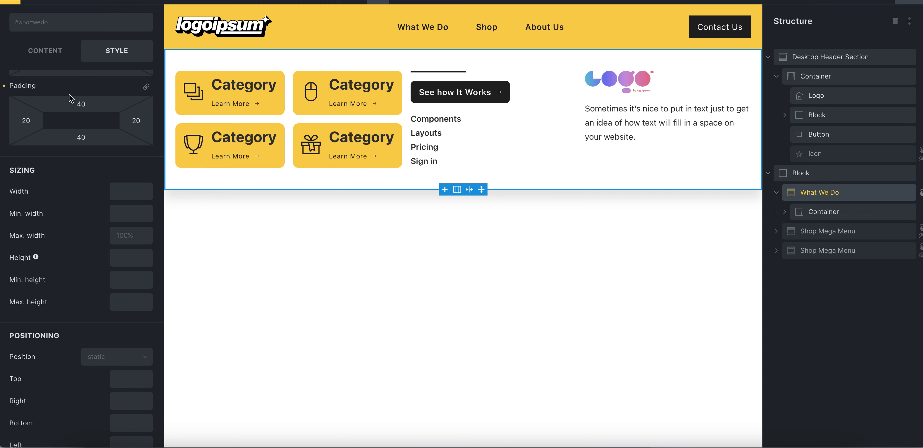
pyautogui.scroll(3, 75, 137)
pyautogui.click(64, 109)
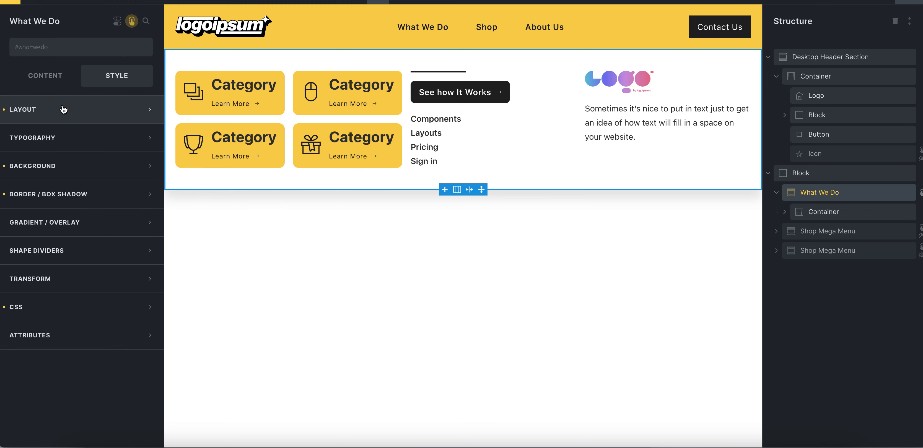
# Review the What We Do section's background and box shadow settings
pyautogui.click(71, 168)
pyautogui.click(71, 168)
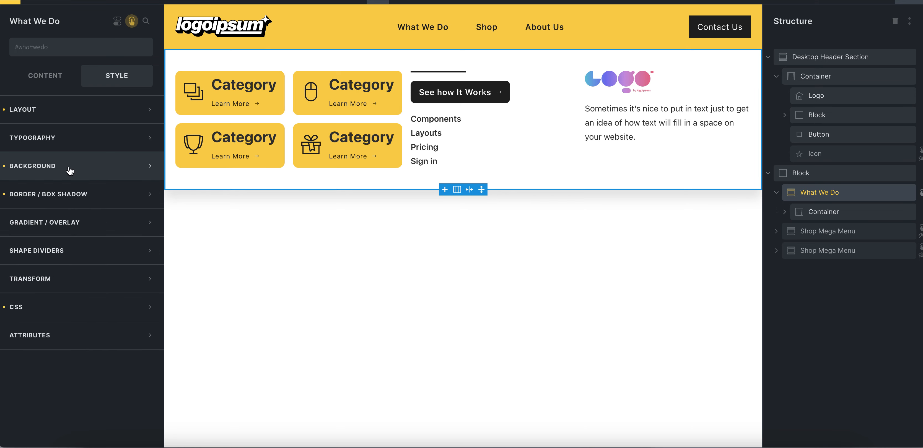
pyautogui.click(73, 187)
pyautogui.click(145, 240)
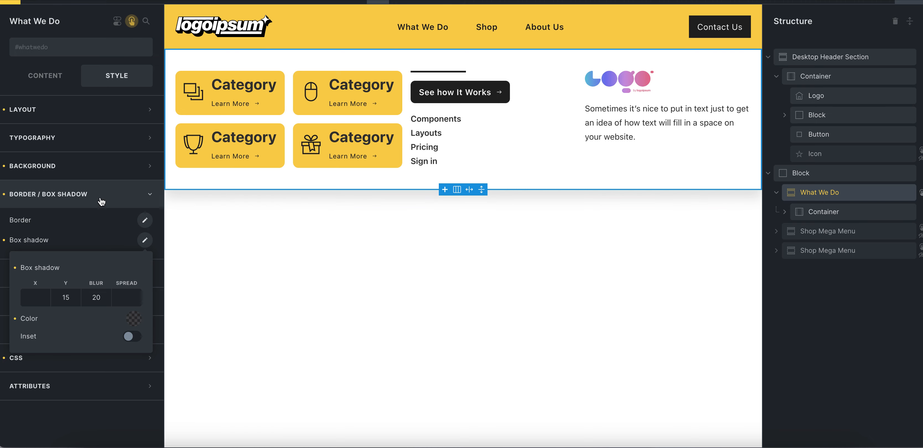
pyautogui.click(82, 194)
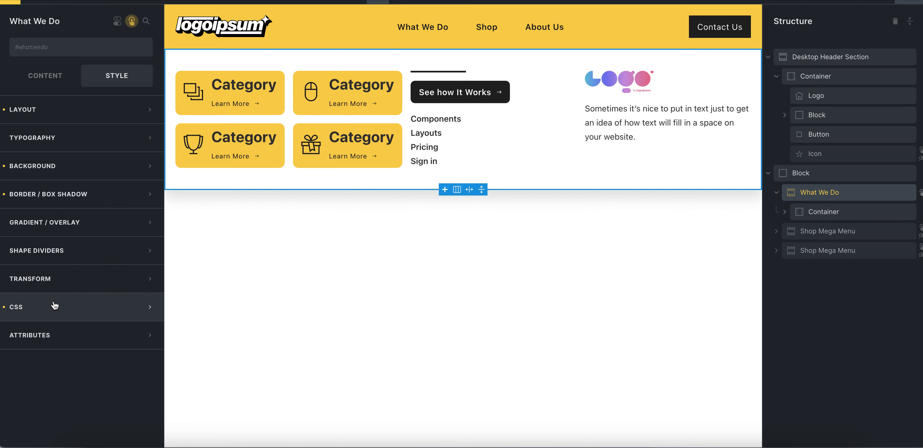
# Find the CSS ID assigned to the What We Do section
pyautogui.click(54, 305)
pyautogui.scroll(-2, 113, 294)
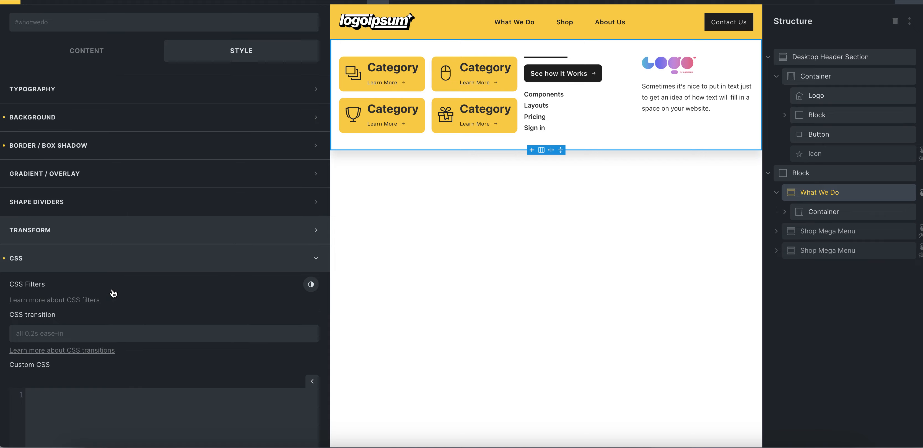
pyautogui.scroll(-12, 113, 293)
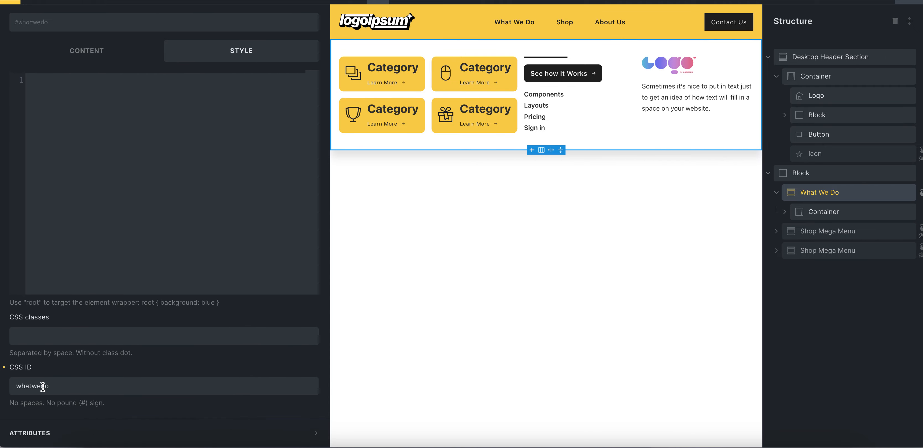
pyautogui.click(43, 386)
pyautogui.moveTo(15, 386); pyautogui.dragTo(84, 381)
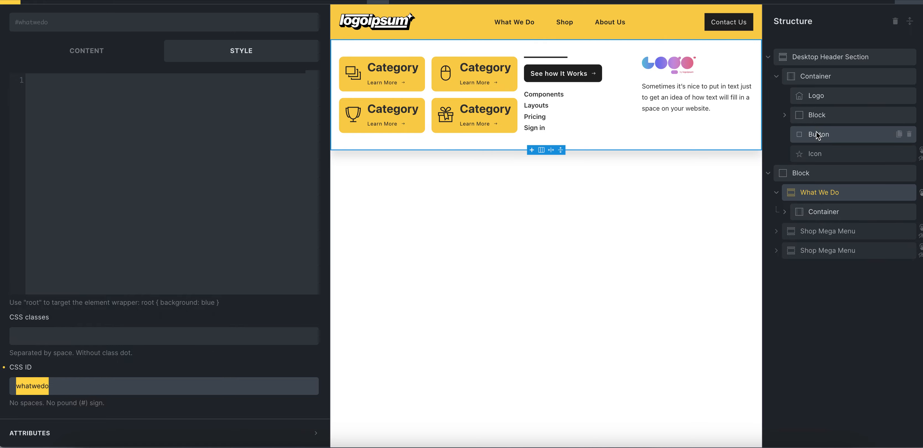
# Expand the header's button block and check which CSS selector the What We Do button's hover interaction targets
pyautogui.click(790, 117)
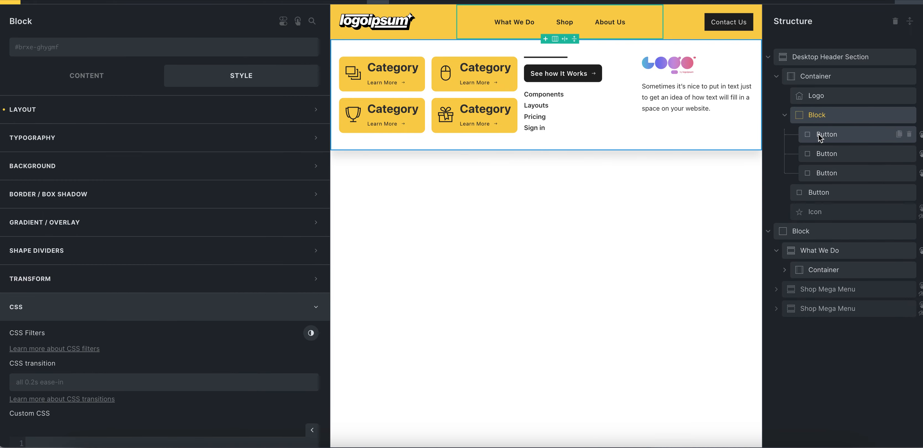
pyautogui.click(819, 134)
pyautogui.click(127, 71)
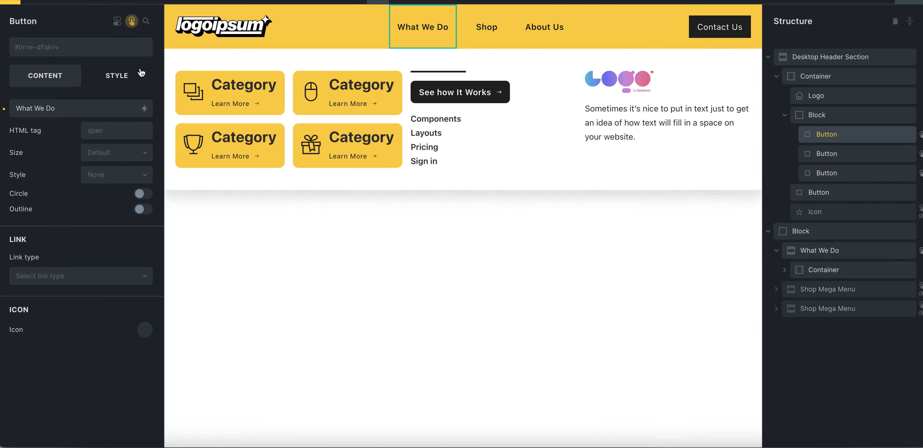
pyautogui.click(130, 22)
pyautogui.click(72, 88)
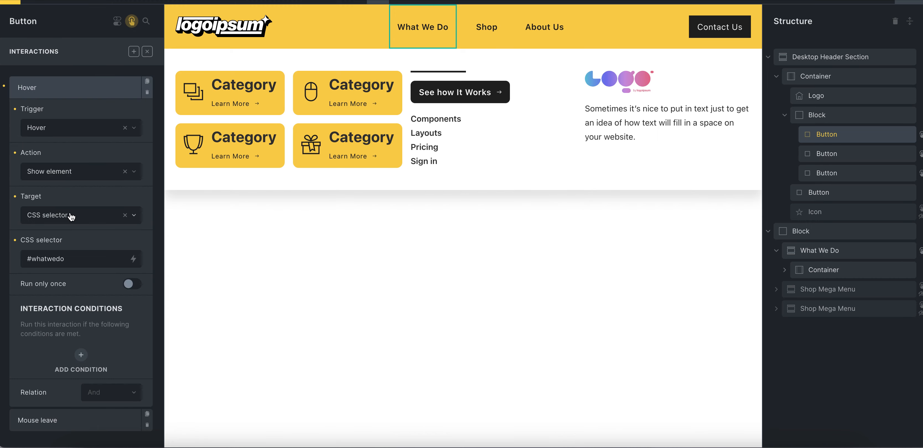
# Return to the What We Do section and compare its CSS ID with the button's target selector
pyautogui.click(814, 253)
pyautogui.click(132, 22)
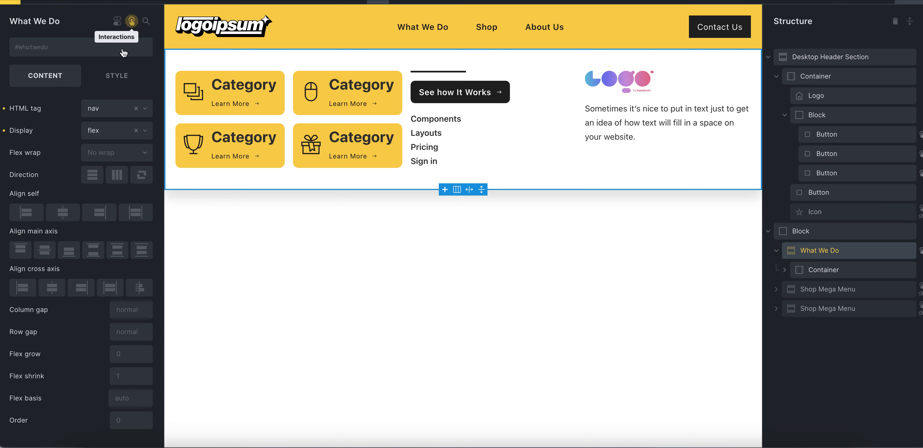
pyautogui.click(108, 81)
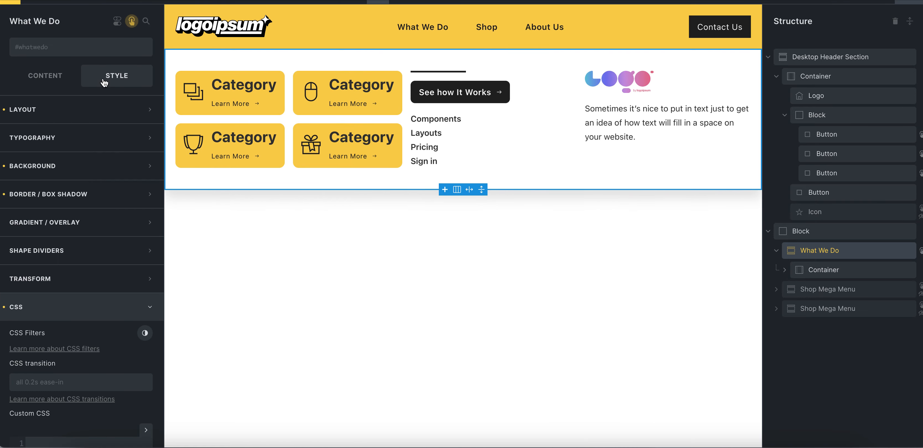
pyautogui.scroll(-6, 84, 423)
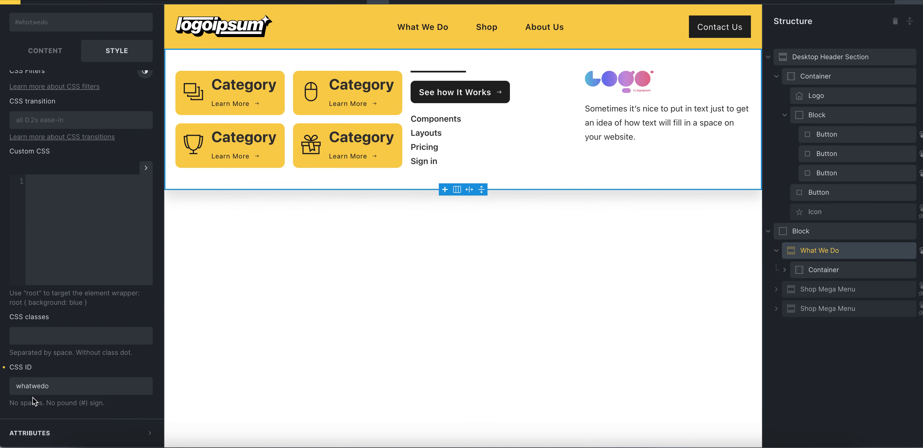
pyautogui.click(10, 386)
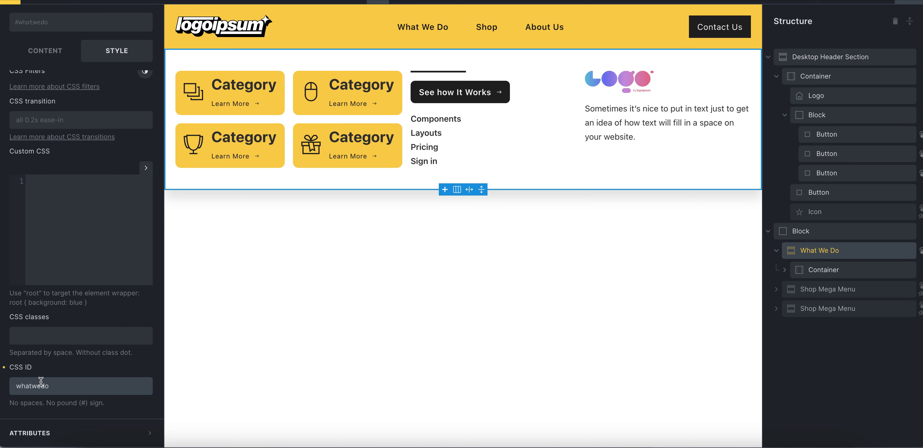
pyautogui.scroll(7, 90, 163)
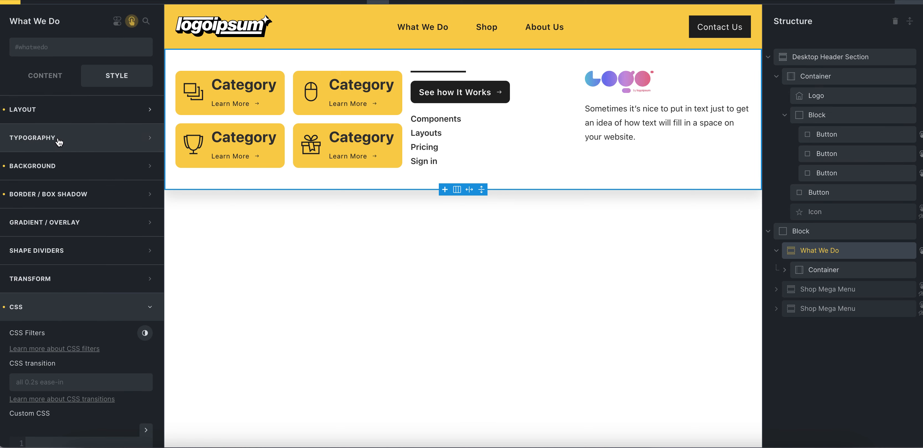
# Examine the What We Do section's own hover and mouse leave interactions
pyautogui.click(45, 83)
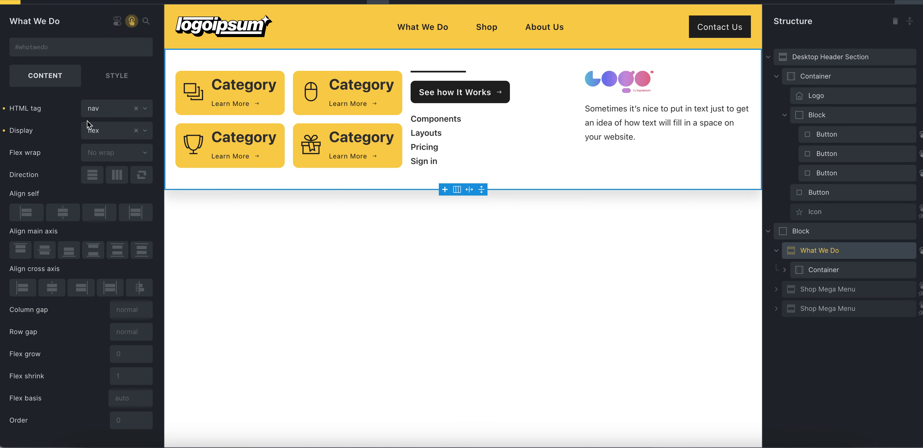
pyautogui.click(132, 24)
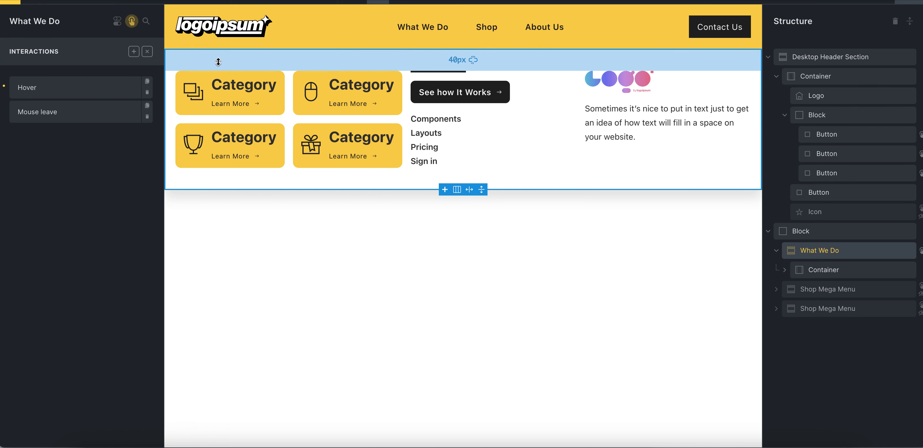
pyautogui.click(80, 88)
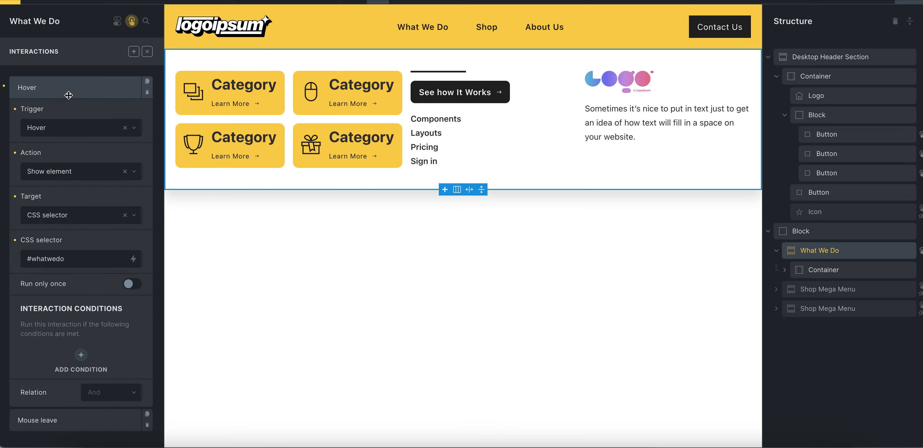
pyautogui.click(68, 94)
pyautogui.click(63, 115)
pyautogui.click(63, 90)
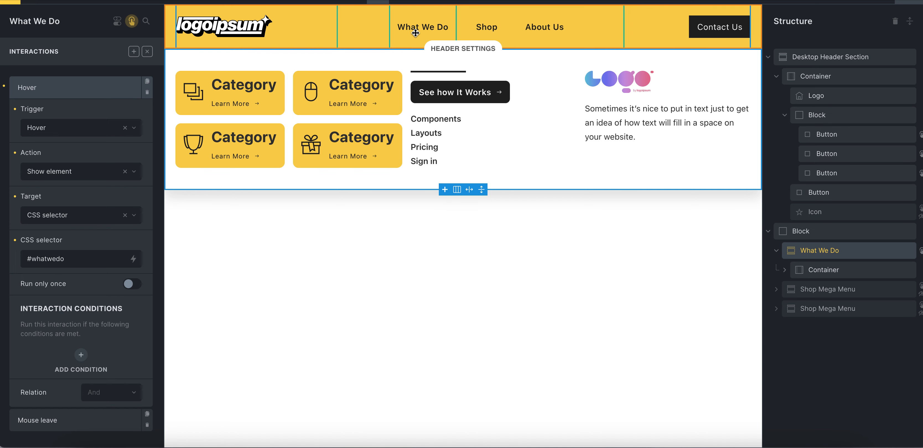
pyautogui.click(75, 87)
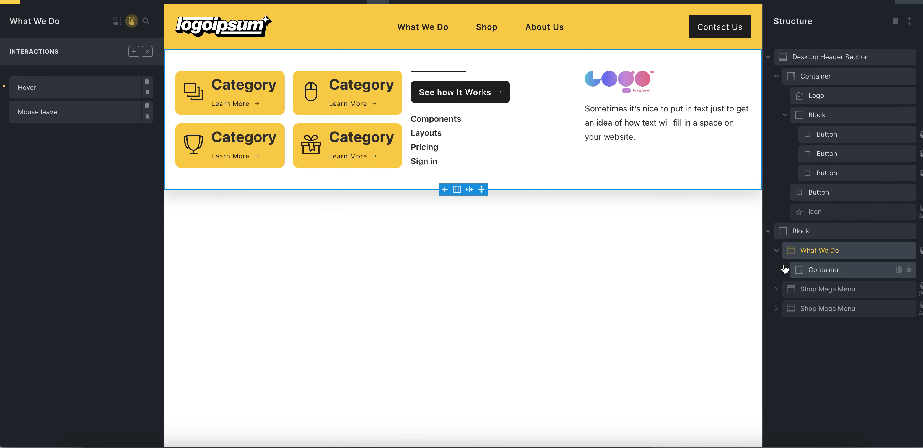
# Expand the What We Do container and its Column 1 and examine the columns nested inside
pyautogui.click(785, 270)
pyautogui.click(794, 290)
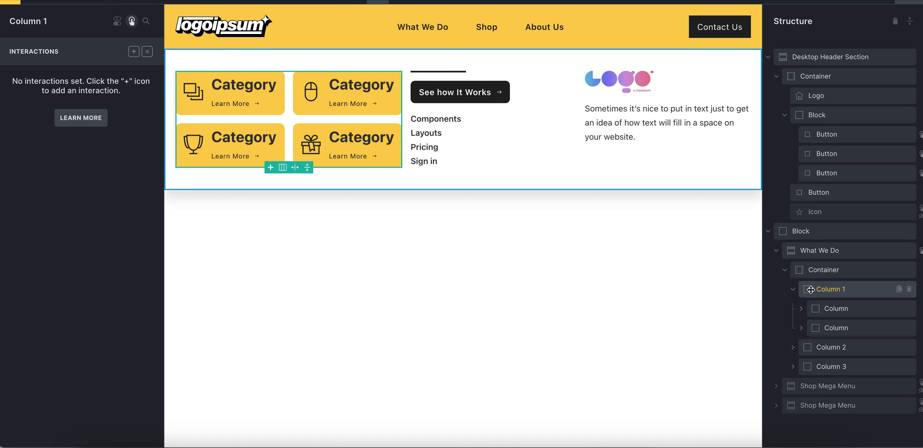
pyautogui.click(831, 309)
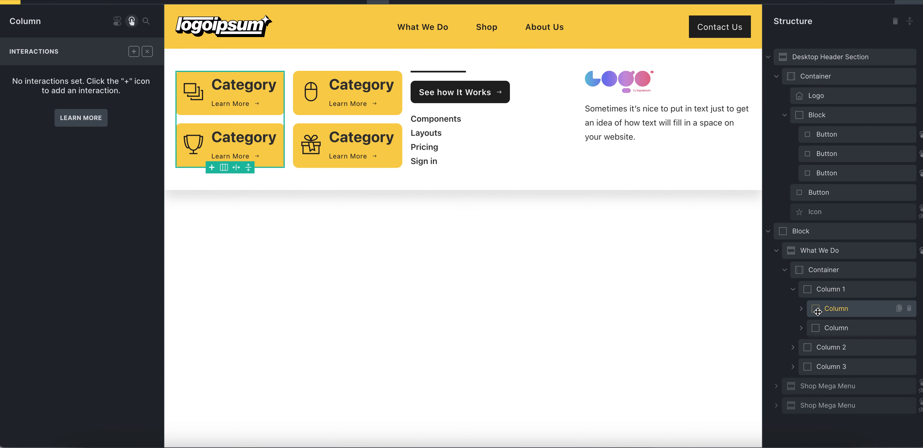
pyautogui.click(802, 309)
pyautogui.click(802, 310)
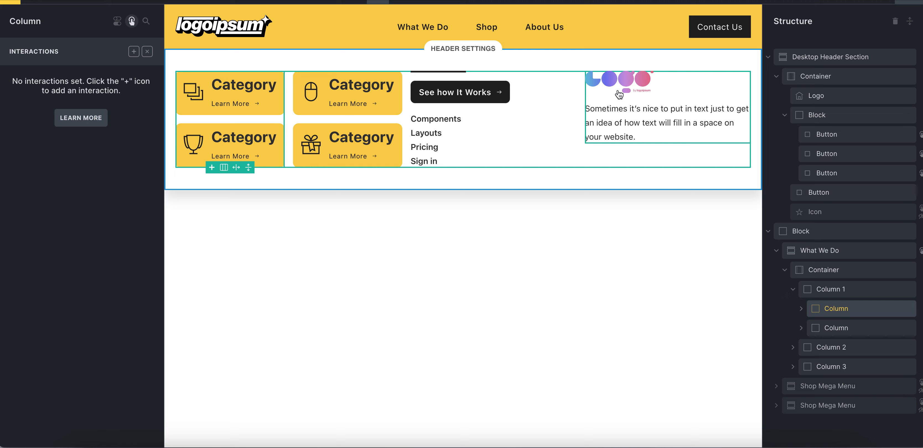
# Inspect the What We Do menu's text, logo image, button, nav menu and category cards and find them in the structure
pyautogui.click(614, 139)
pyautogui.click(615, 139)
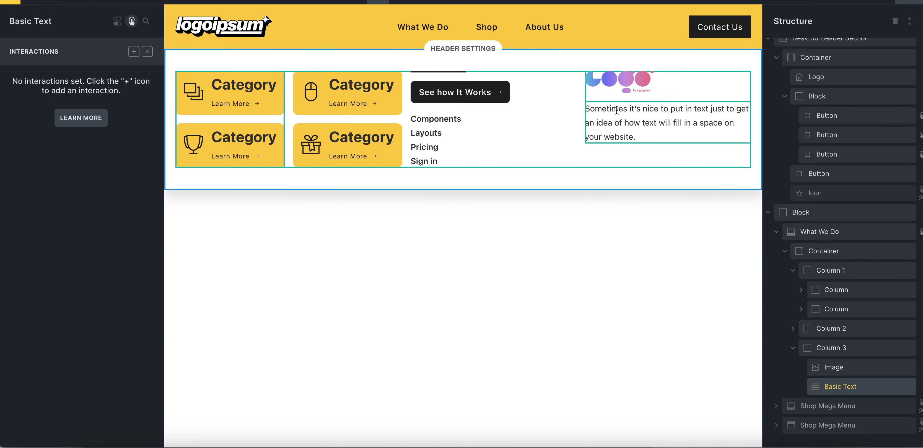
pyautogui.click(618, 82)
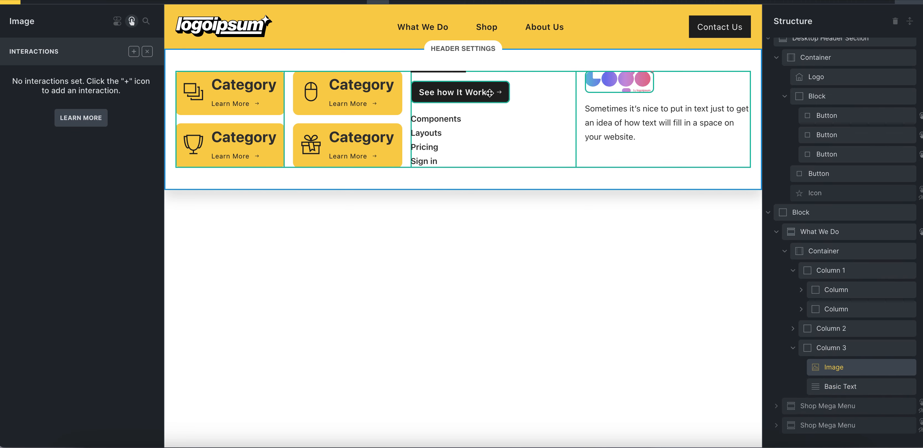
pyautogui.click(477, 93)
pyautogui.click(435, 124)
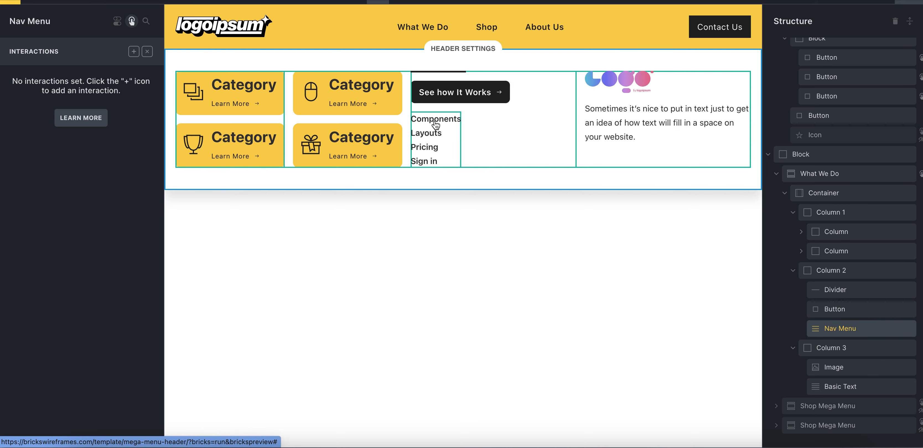
pyautogui.click(313, 130)
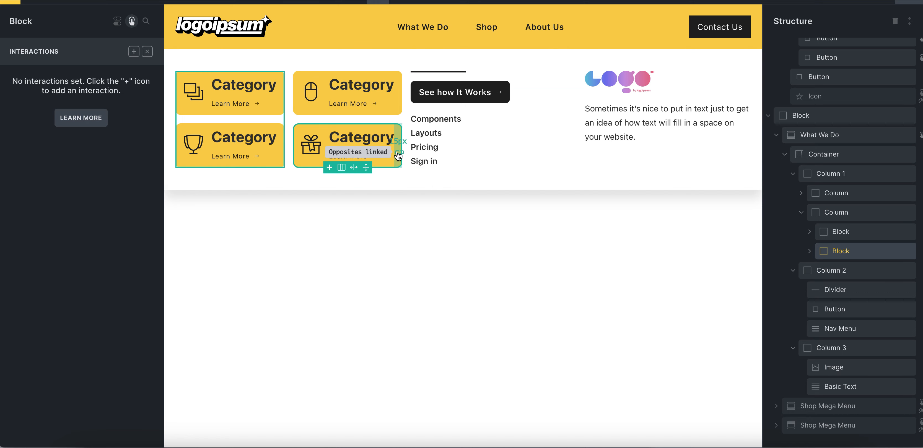
pyautogui.click(278, 111)
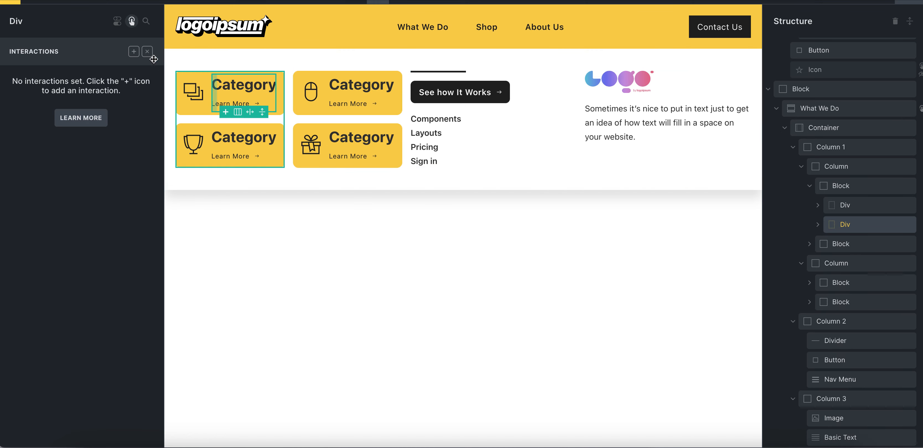
# Review the style groups and the link and HTML tag settings of the first category card's block
pyautogui.click(133, 20)
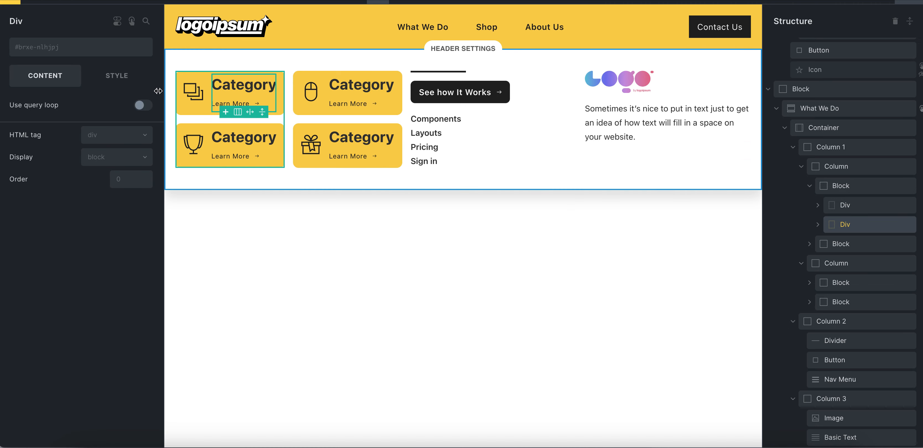
pyautogui.click(116, 75)
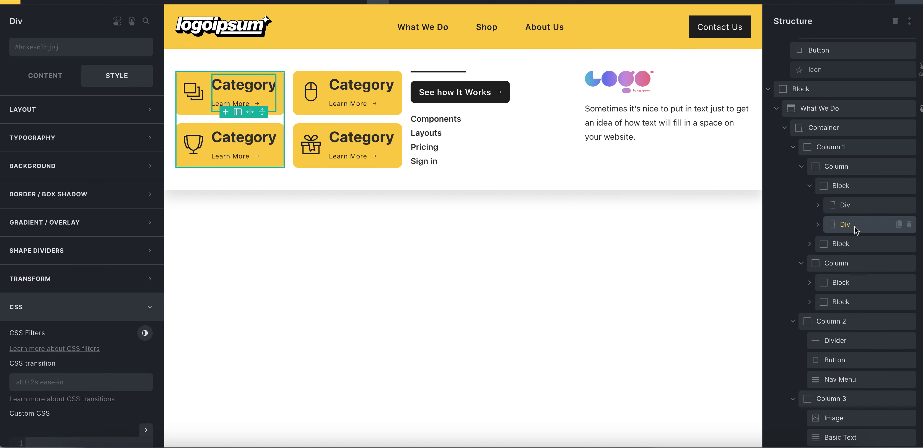
pyautogui.click(846, 188)
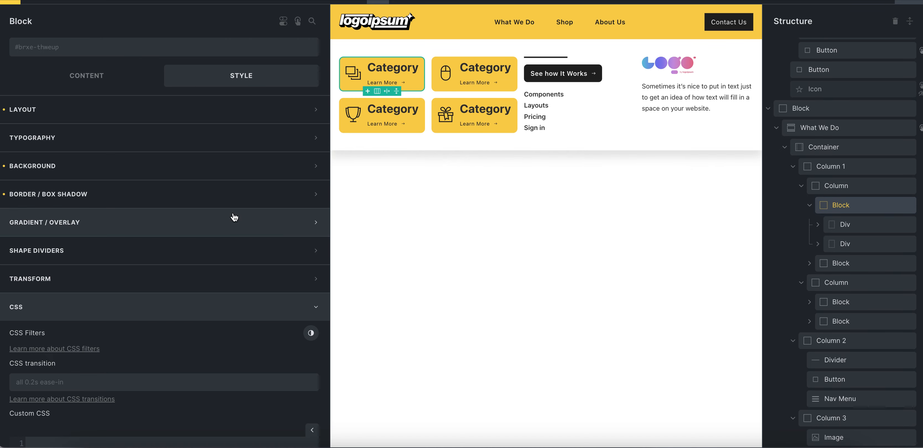
pyautogui.click(45, 75)
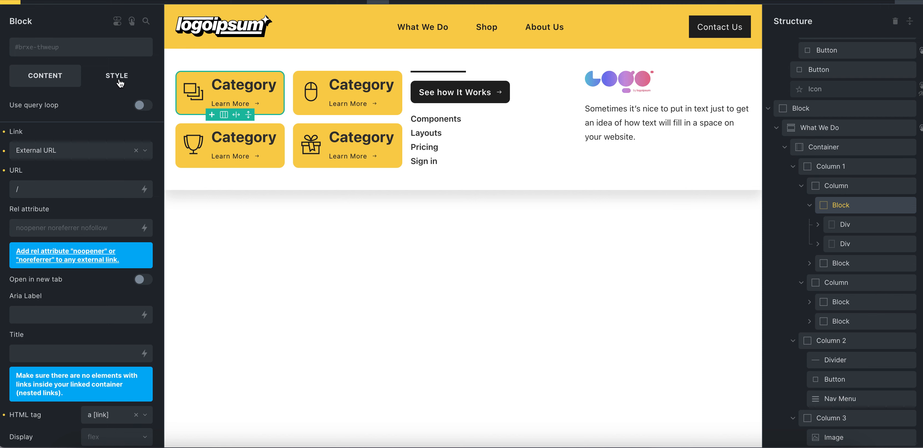
pyautogui.click(107, 88)
pyautogui.click(71, 81)
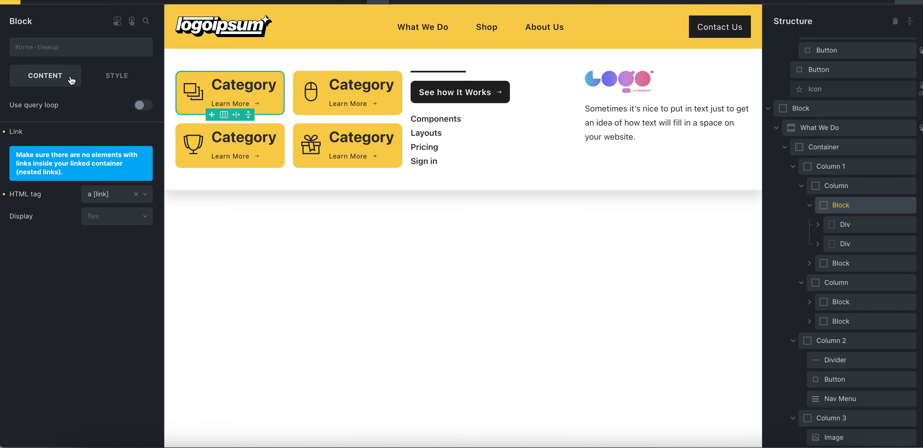
pyautogui.click(69, 155)
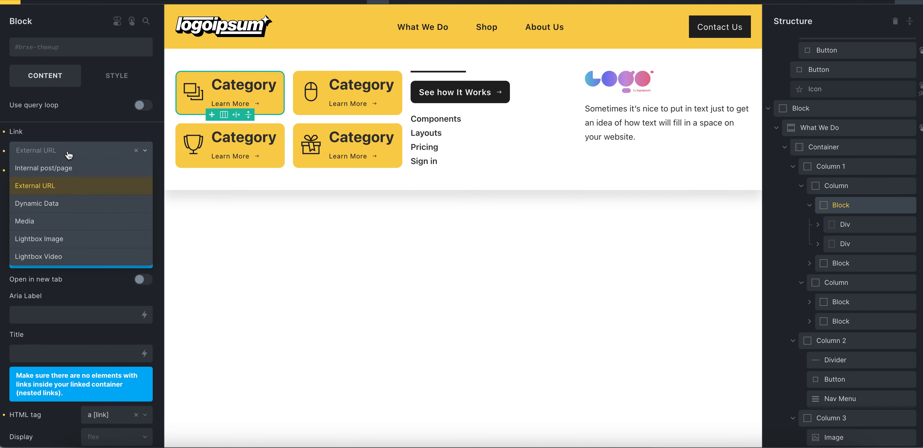
pyautogui.click(76, 130)
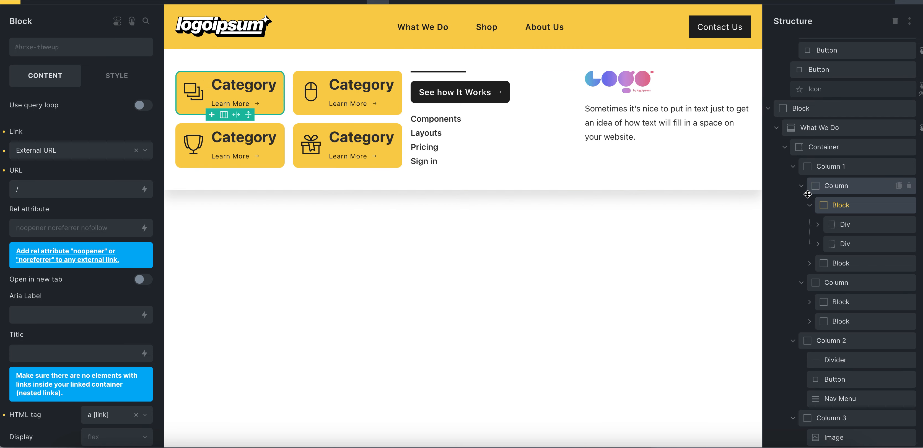
# Collapse the What We Do section and hide it by setting its display to none
pyautogui.click(802, 188)
pyautogui.click(818, 171)
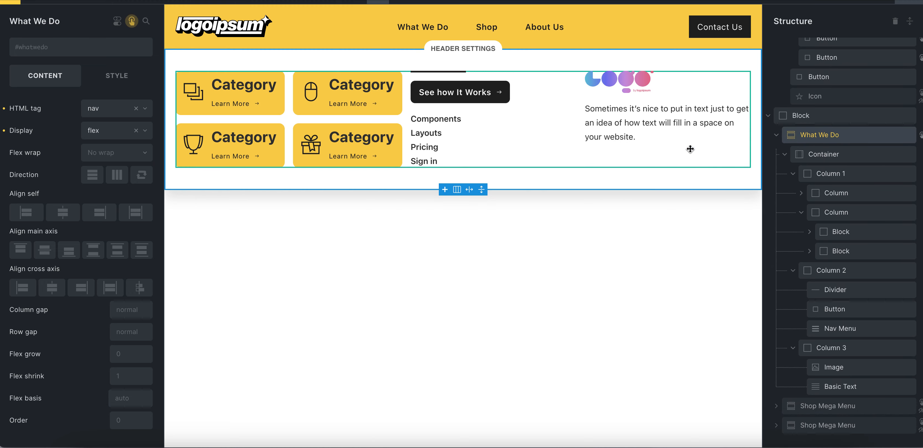
pyautogui.click(777, 135)
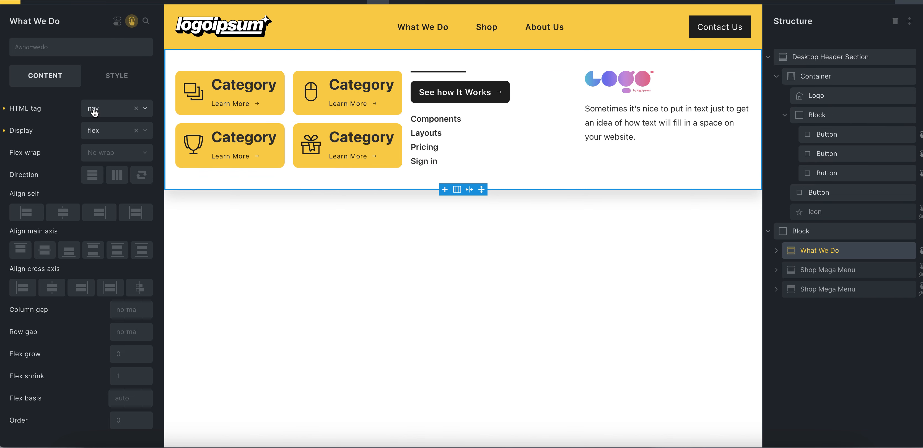
pyautogui.click(99, 132)
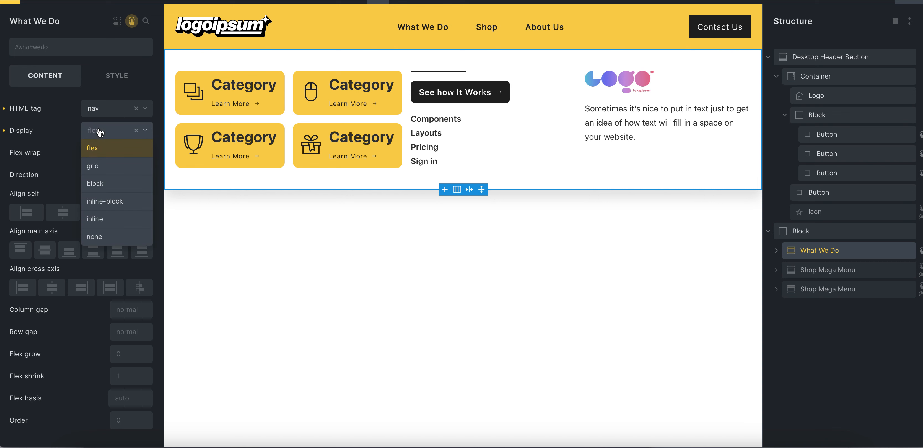
pyautogui.click(103, 238)
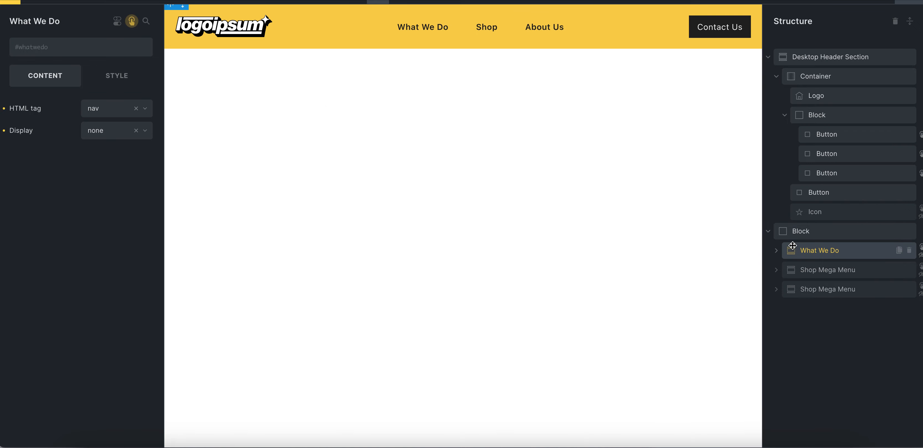
# Show the #ShopMegaMenu section by setting its display to flex
pyautogui.click(817, 267)
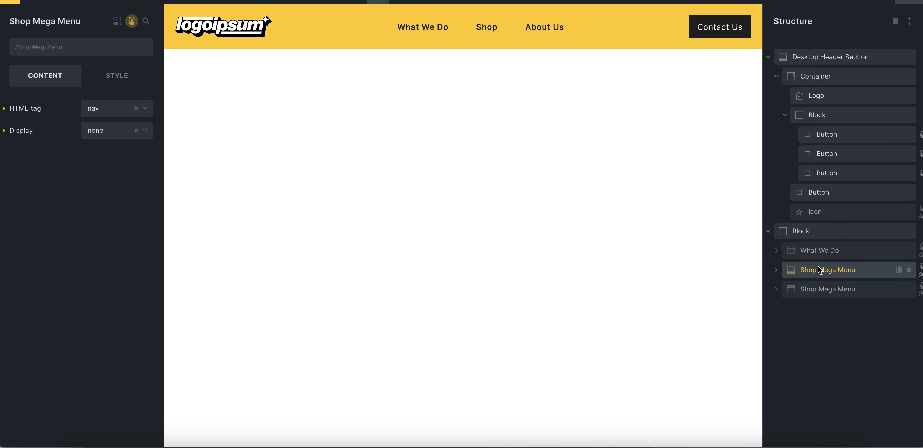
pyautogui.click(121, 133)
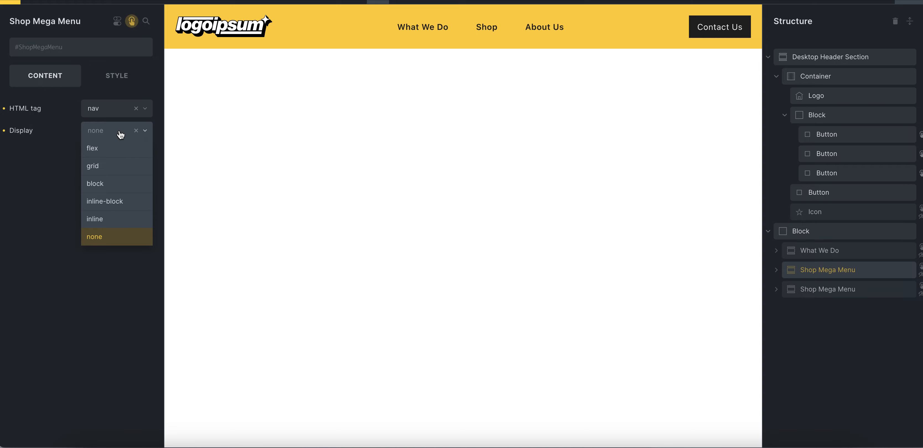
pyautogui.click(96, 146)
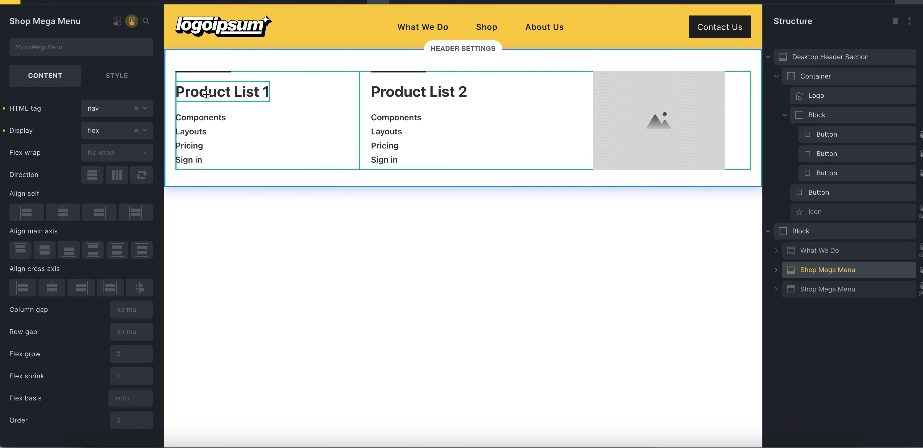
# Inspect the #ShopMegaMenu section's product list nav menu and the placeholder image's HTML tag options, and collapse the section
pyautogui.click(286, 130)
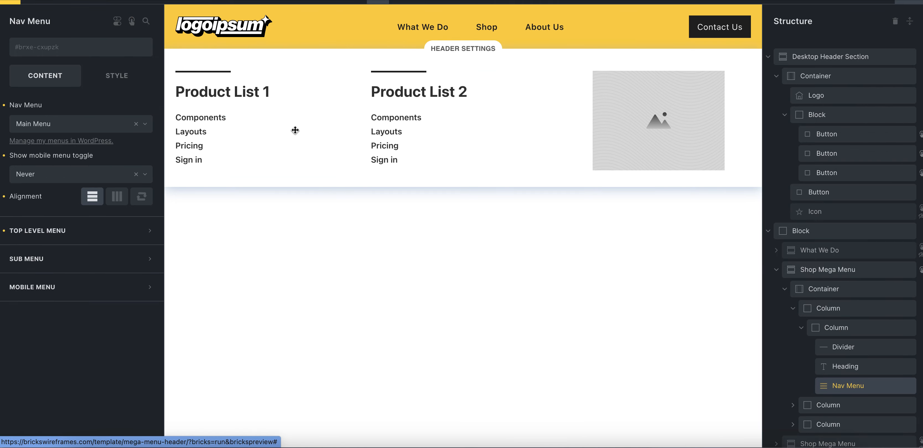
pyautogui.click(636, 131)
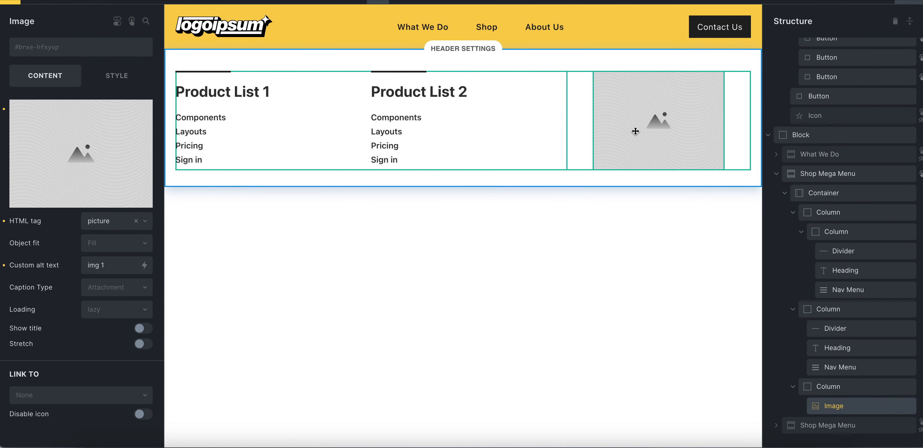
pyautogui.click(100, 230)
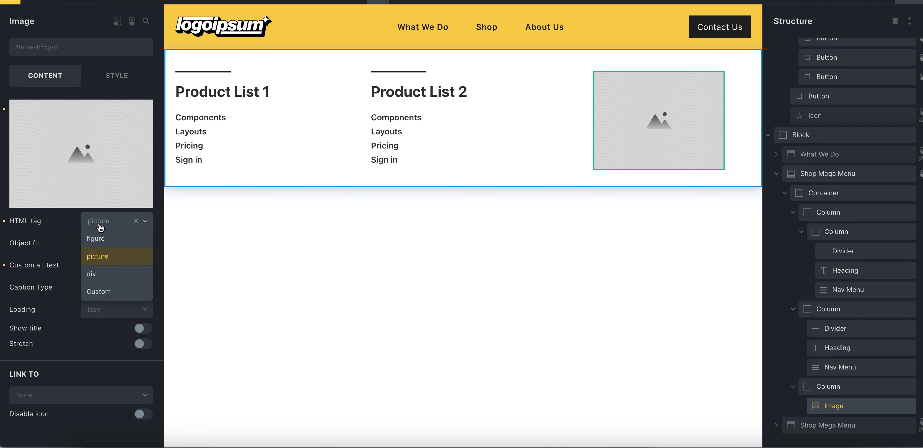
pyautogui.click(76, 227)
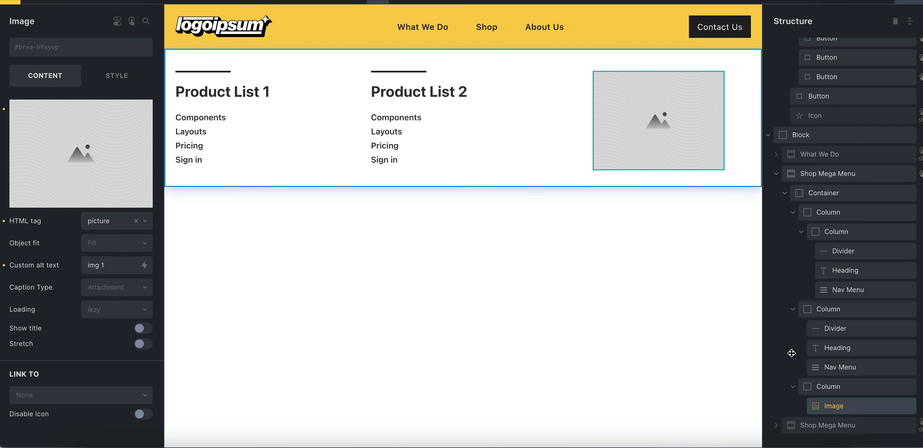
pyautogui.click(785, 193)
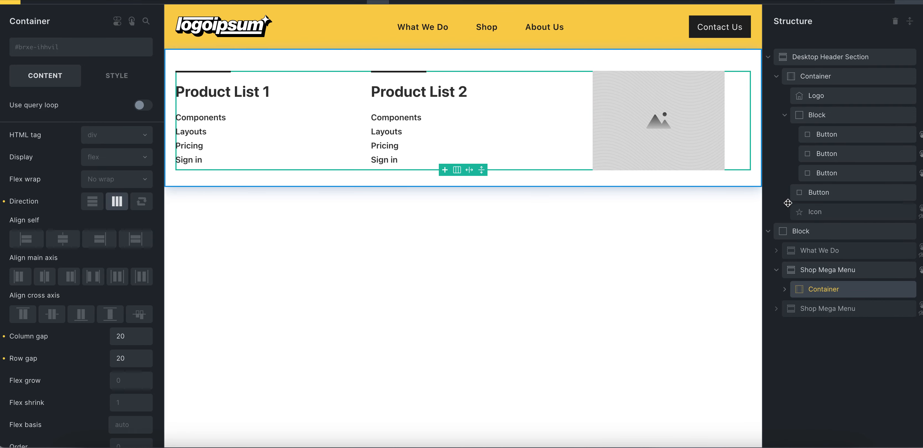
pyautogui.click(777, 272)
# Hide the #ShopMegaMenu section by setting its display to none
pyautogui.click(802, 289)
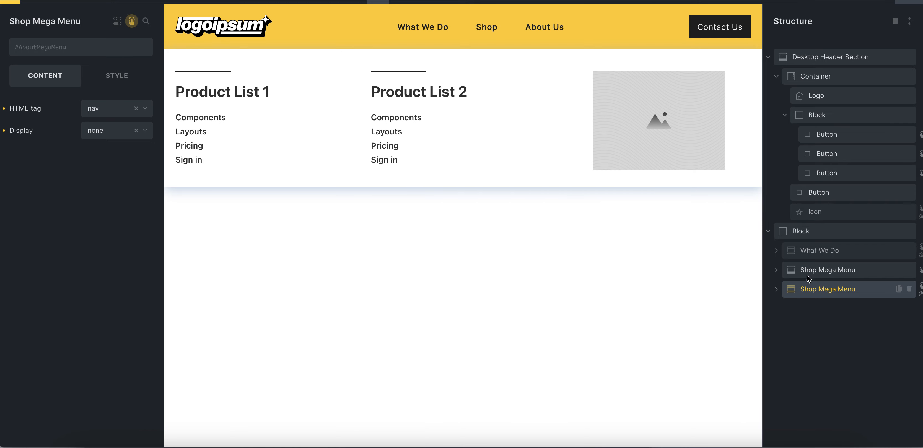
pyautogui.click(807, 275)
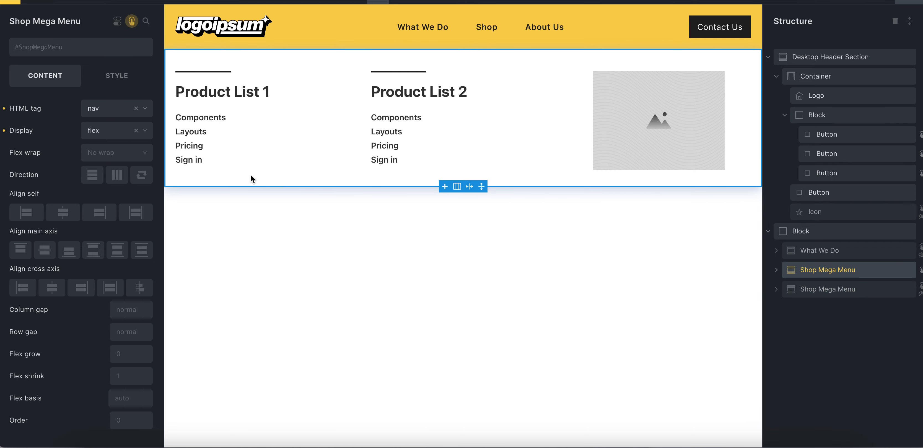
pyautogui.click(103, 132)
pyautogui.click(102, 233)
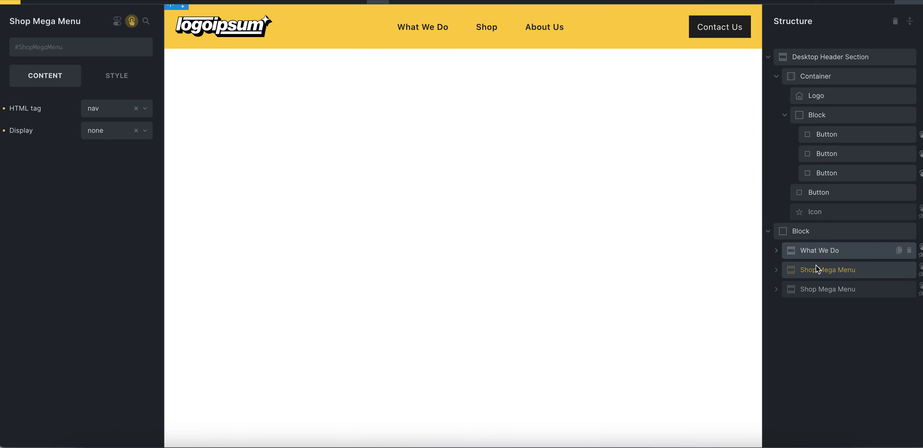
# Set the #AboutMegaMenu section's display to flex and preview the header at full width before returning to the editor
pyautogui.click(824, 288)
pyautogui.click(111, 136)
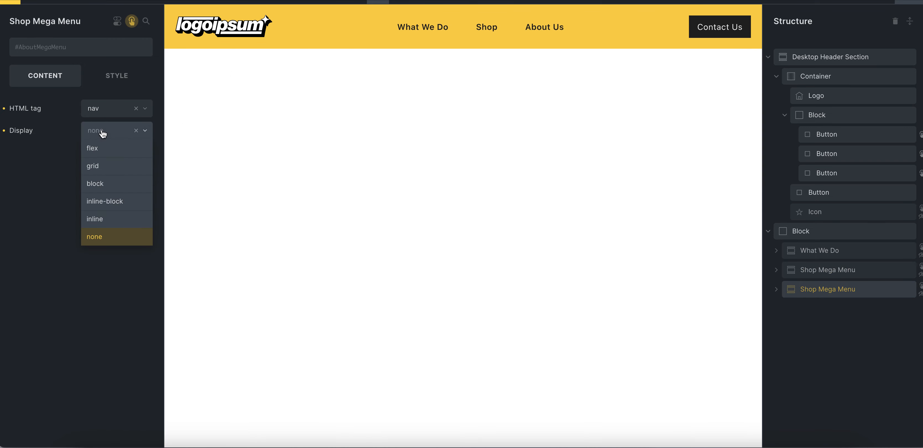
pyautogui.click(103, 155)
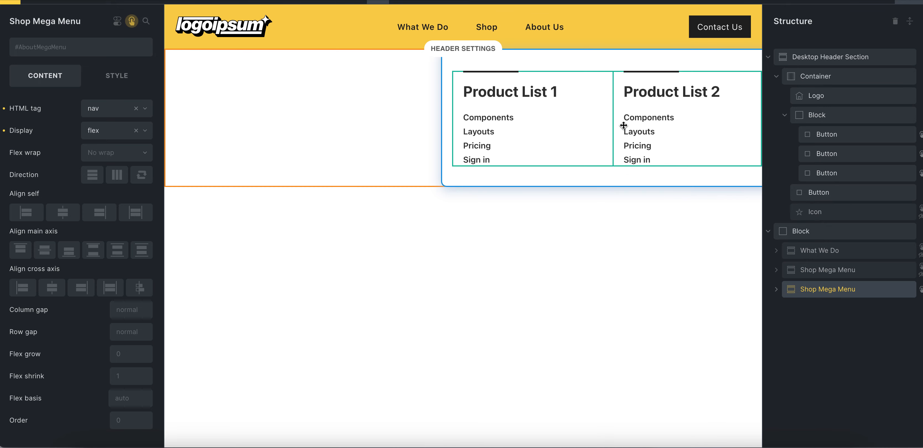
pyautogui.click(860, 3)
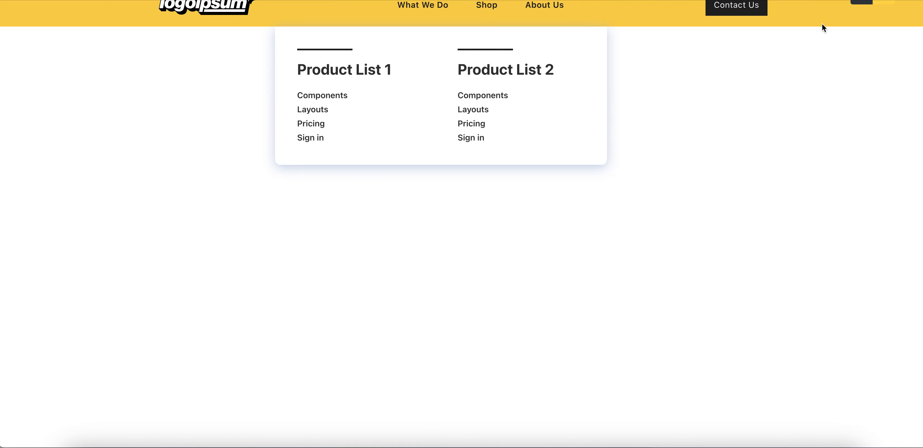
pyautogui.click(880, 2)
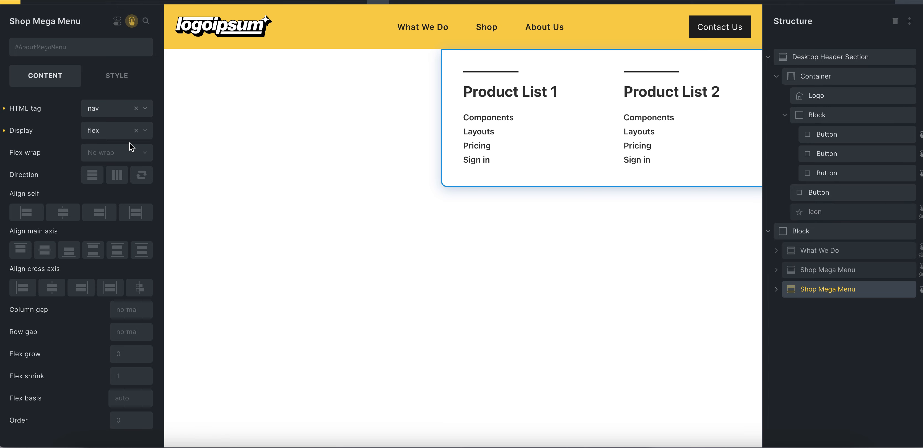
# Check which CSS selector the #AboutMegaMenu section's own hover interaction targets
pyautogui.click(130, 26)
pyautogui.click(90, 80)
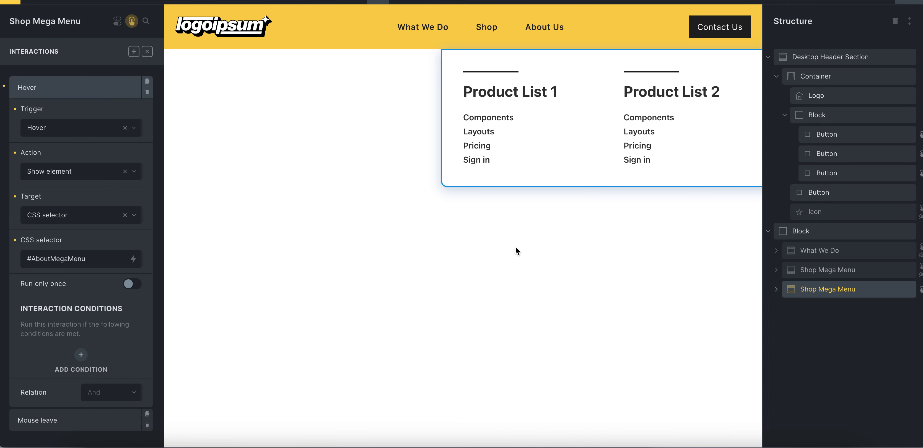
# Hide the #AboutMegaMenu section by setting its display to none
pyautogui.click(835, 174)
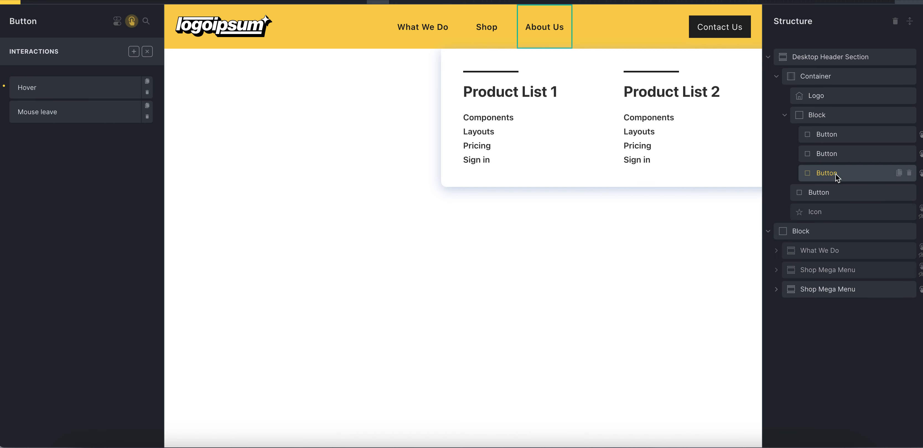
pyautogui.click(830, 298)
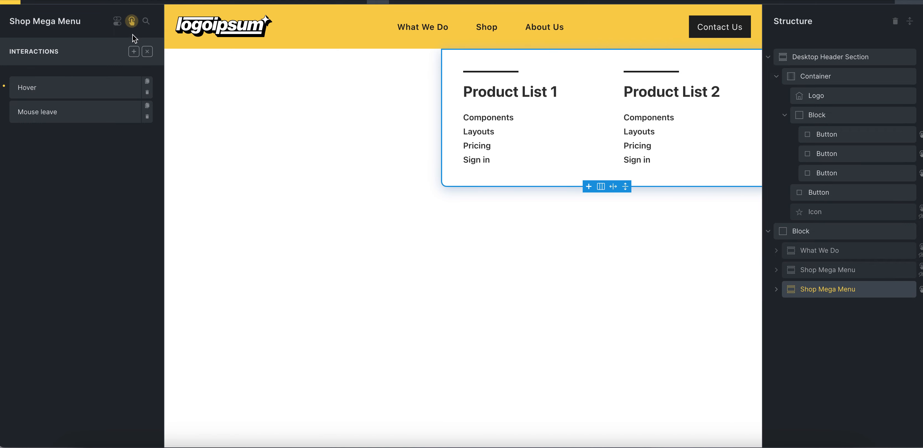
pyautogui.click(131, 22)
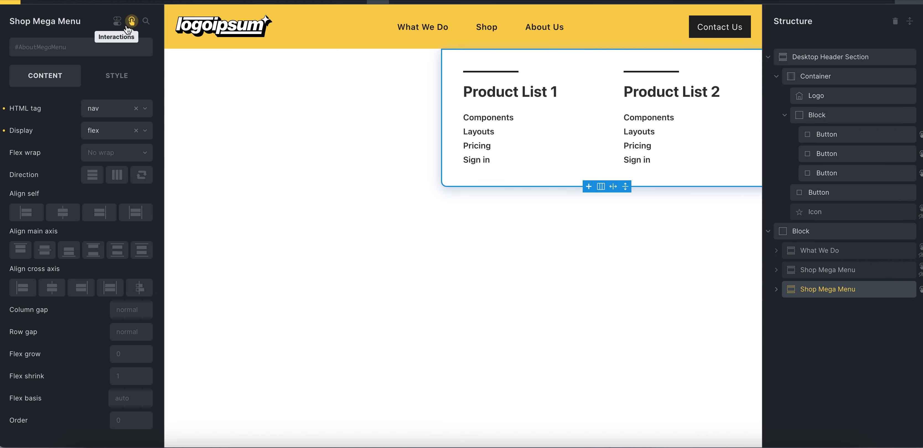
pyautogui.click(105, 133)
pyautogui.click(104, 231)
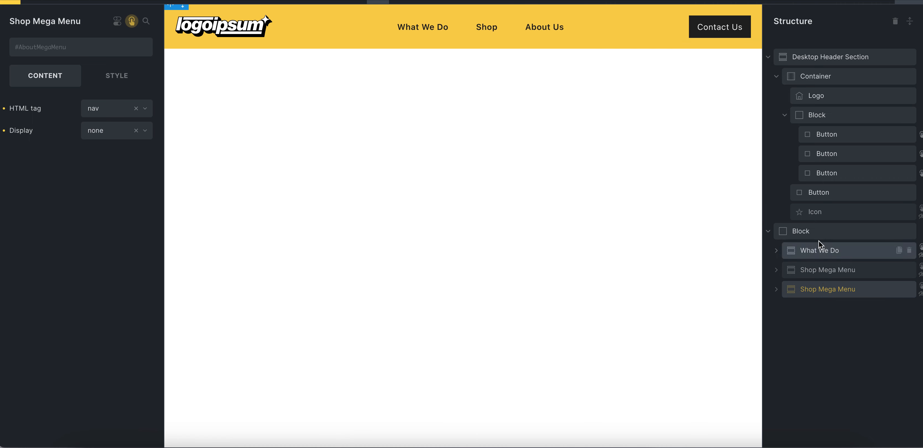
# Inspect the position type and top offset of the block that wraps the three mega menu sections
pyautogui.click(813, 233)
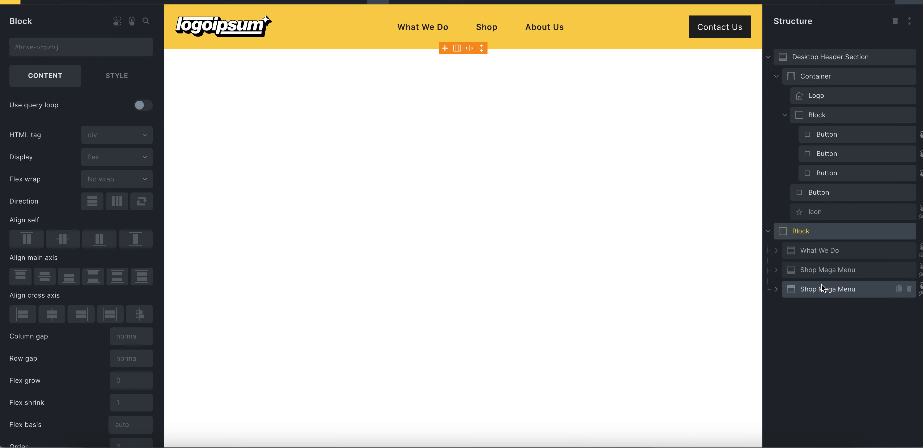
pyautogui.click(119, 83)
pyautogui.click(67, 104)
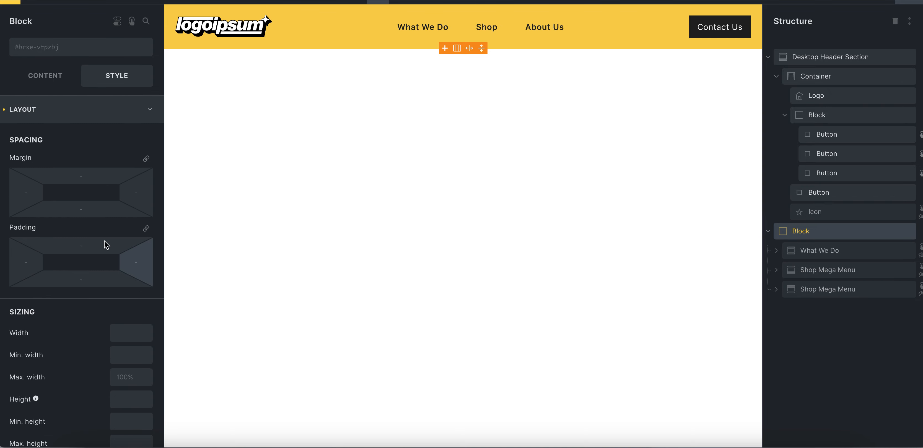
pyautogui.scroll(-5, 107, 245)
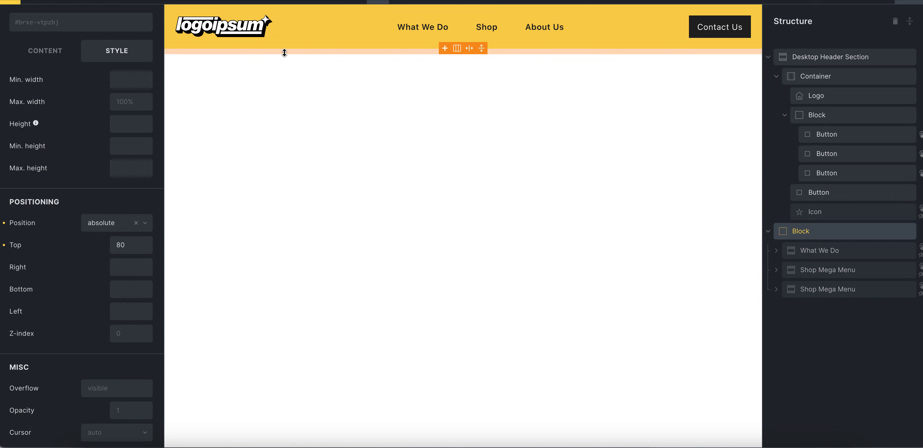
pyautogui.moveTo(120, 246); pyautogui.dragTo(128, 247)
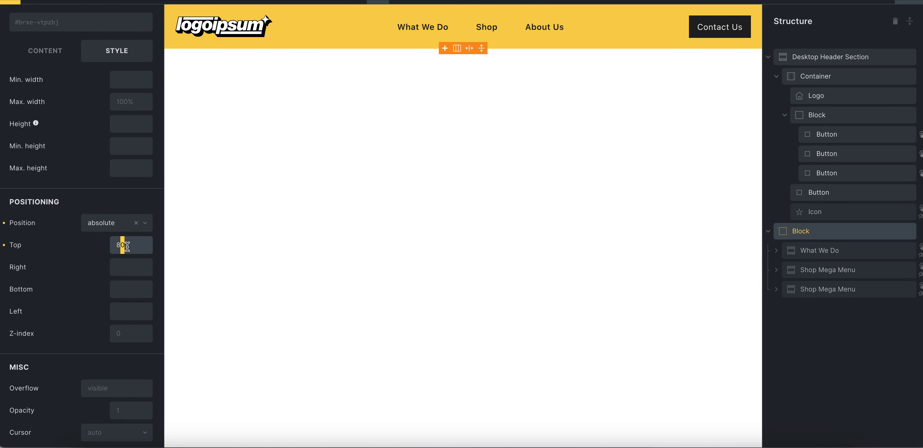
pyautogui.click(120, 245)
pyautogui.scroll(10, 77, 231)
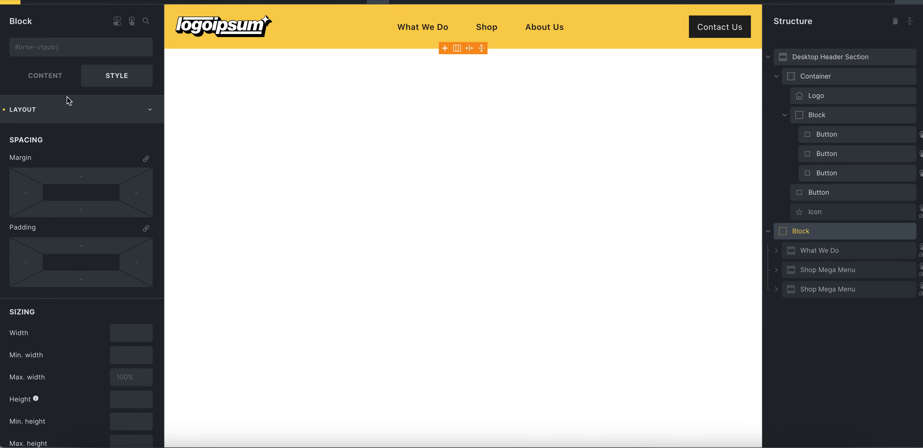
# Look over the mega menu wrapper block's content and style settings, and save the header template
pyautogui.click(69, 109)
pyautogui.click(50, 78)
pyautogui.scroll(-1, 81, 156)
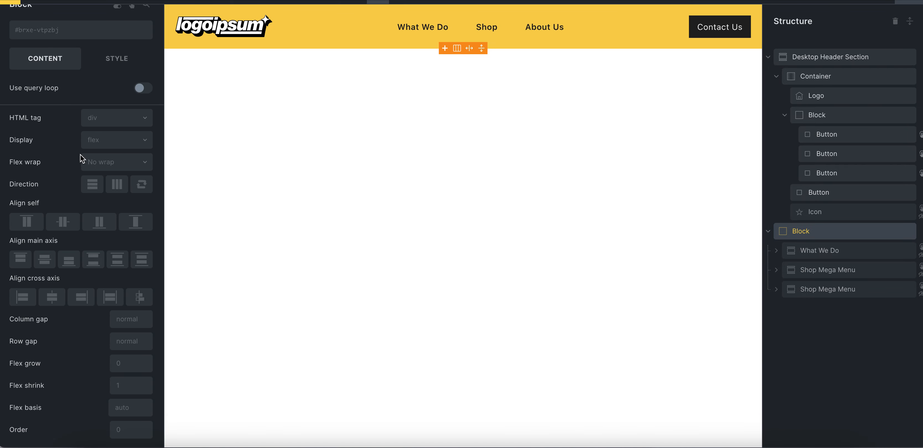
pyautogui.scroll(1, 80, 154)
pyautogui.click(105, 75)
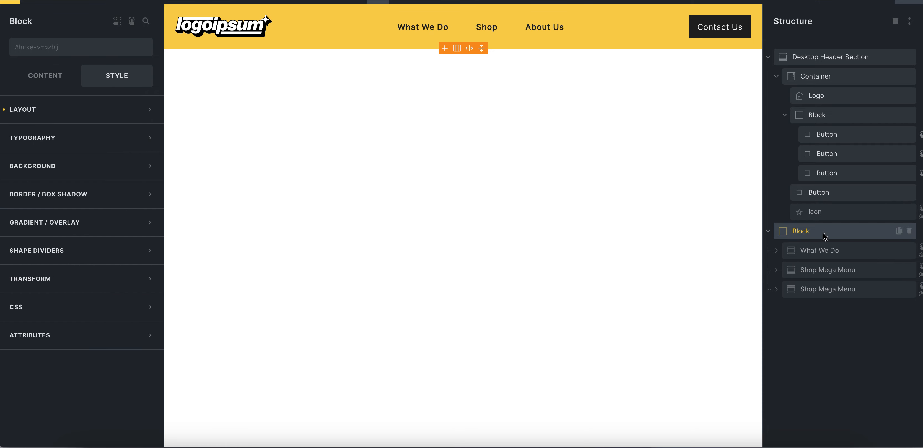
pyautogui.click(907, 1)
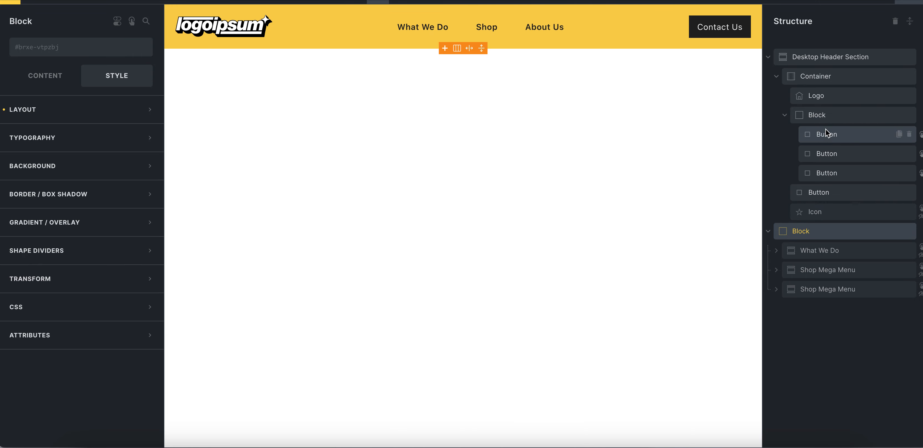
# Go through the three navigation buttons, the wrapper block and the What We Do section, and test the menu hover on the live page
pyautogui.click(831, 138)
pyautogui.click(832, 154)
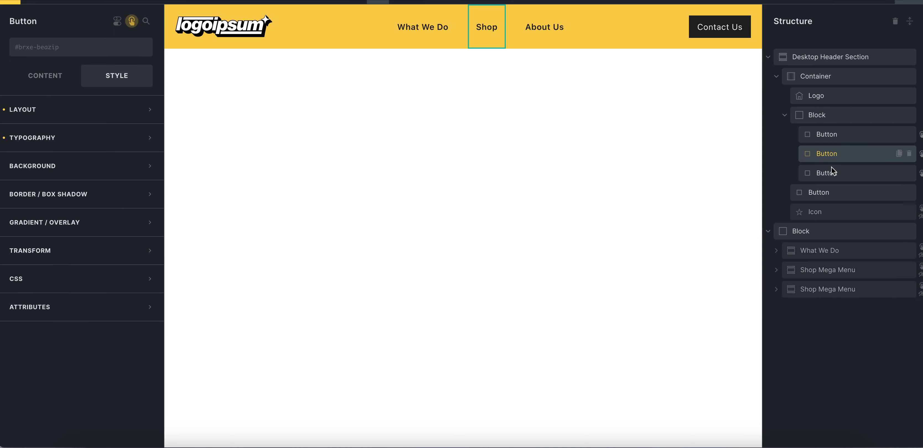
pyautogui.click(831, 171)
pyautogui.click(813, 234)
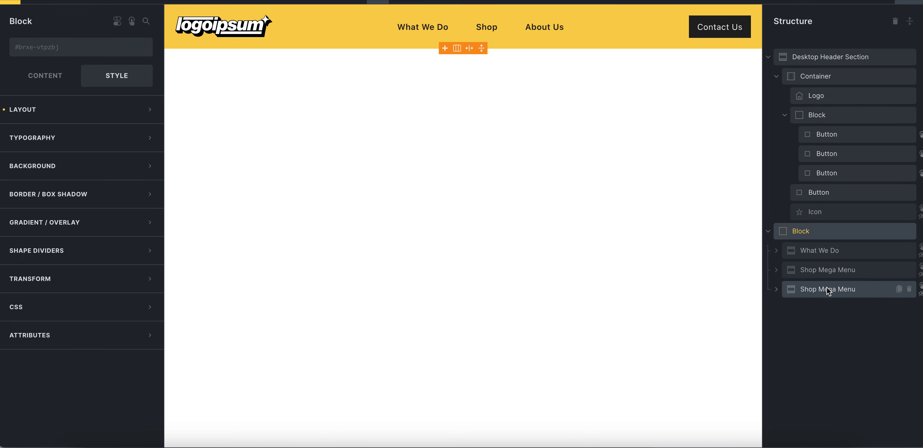
pyautogui.click(836, 253)
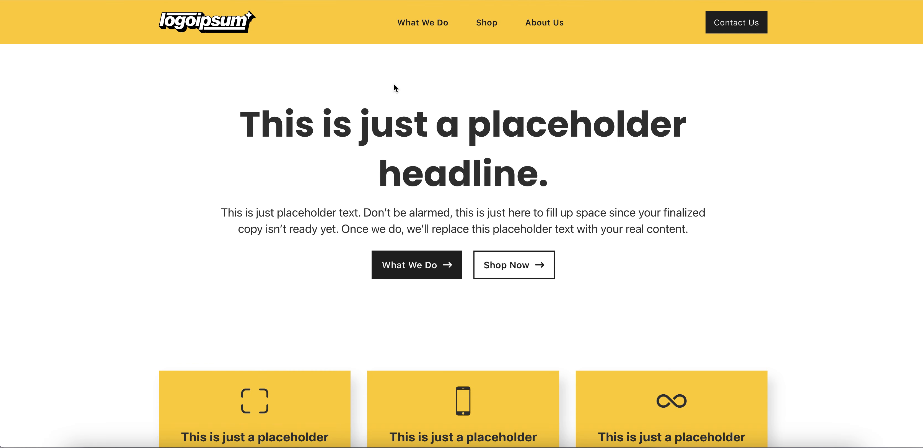
pyautogui.moveTo(493, 27)
pyautogui.moveTo(438, 40)
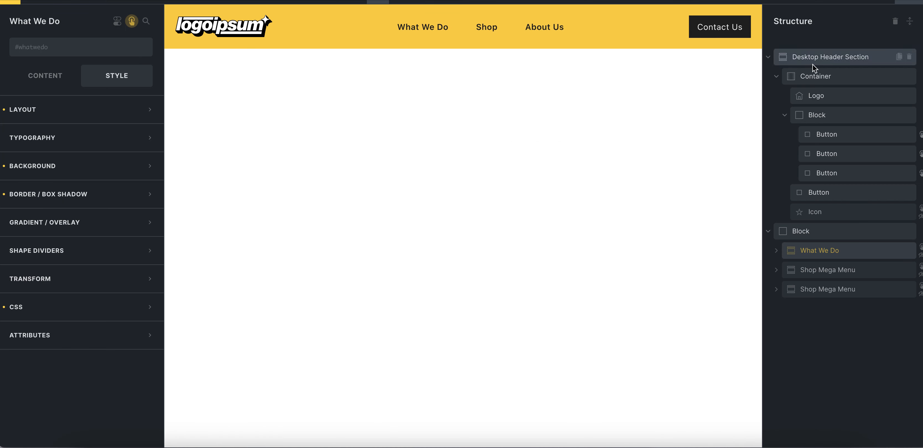
# Clear the column gap of the block holding the navigation buttons, save the header, and test the menu hover on the live page
pyautogui.click(817, 116)
pyautogui.click(75, 75)
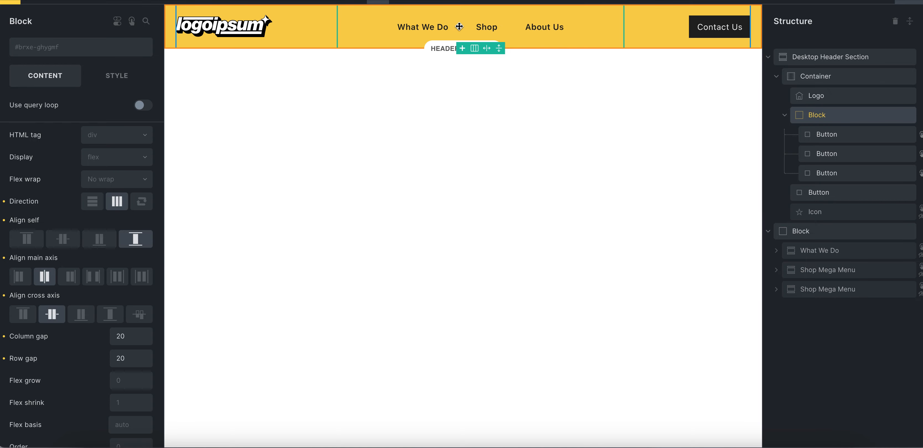
pyautogui.doubleClick(124, 337)
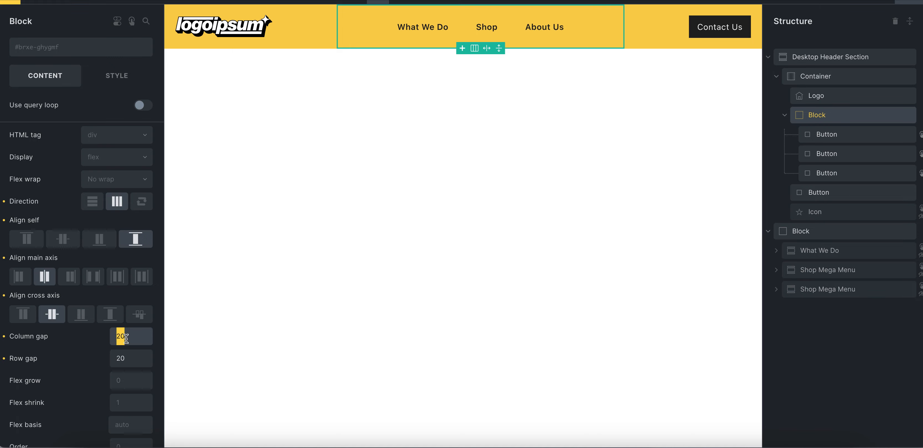
pyautogui.press('BackSpace')
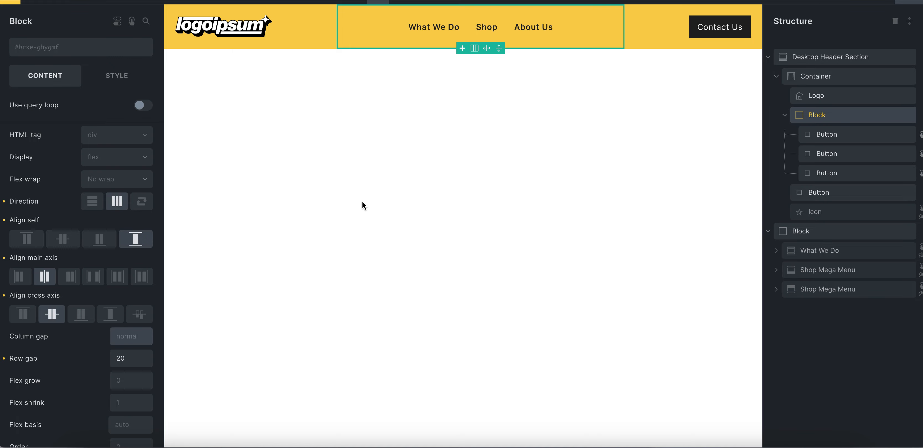
pyautogui.click(900, 5)
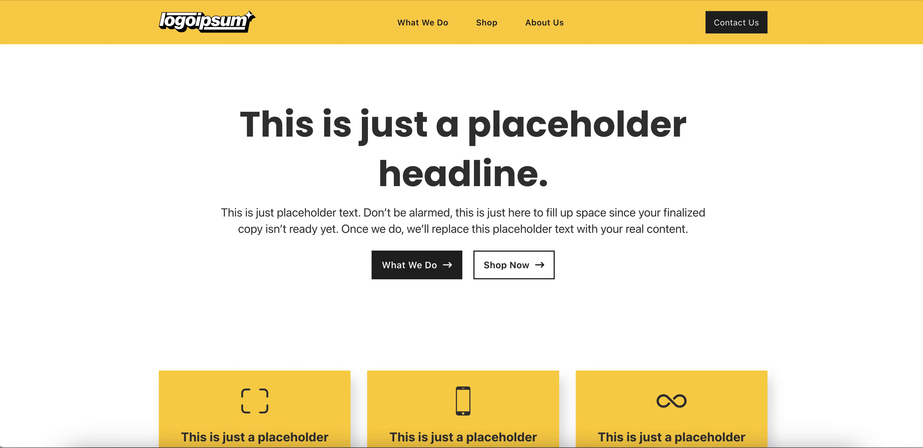
pyautogui.moveTo(438, 27)
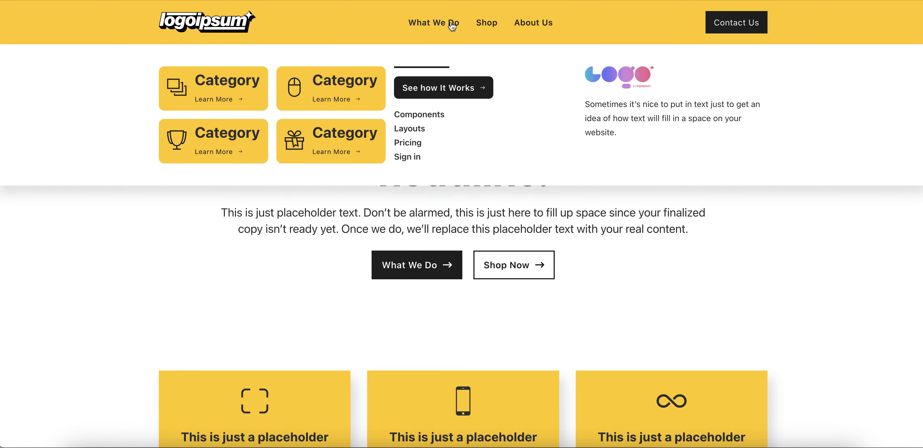
pyautogui.moveTo(486, 28)
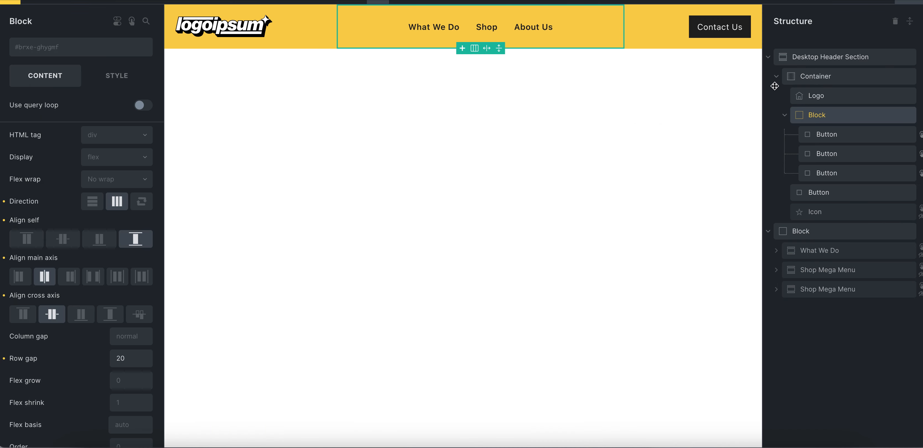
# Collapse and re-expand the Desktop Header Section in the structure, and select its hamburger icon
pyautogui.click(768, 58)
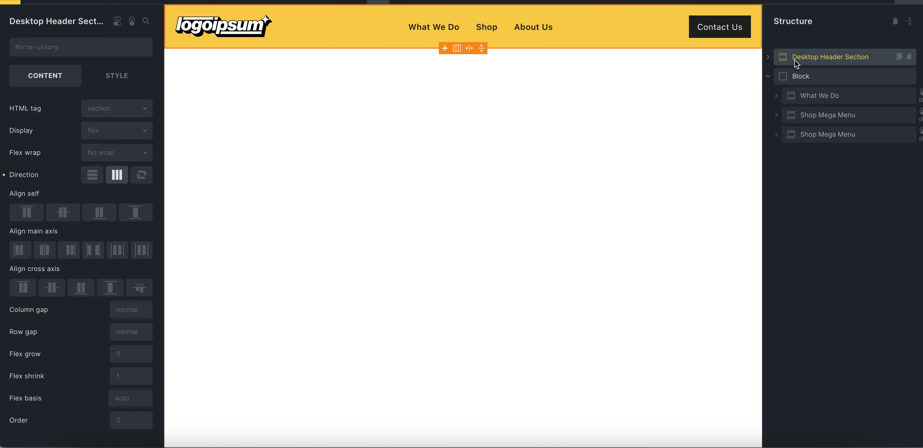
pyautogui.click(771, 58)
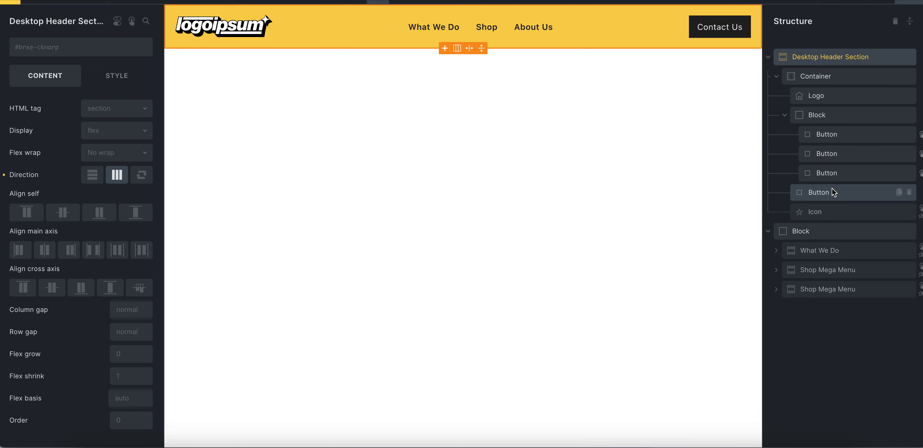
pyautogui.click(829, 209)
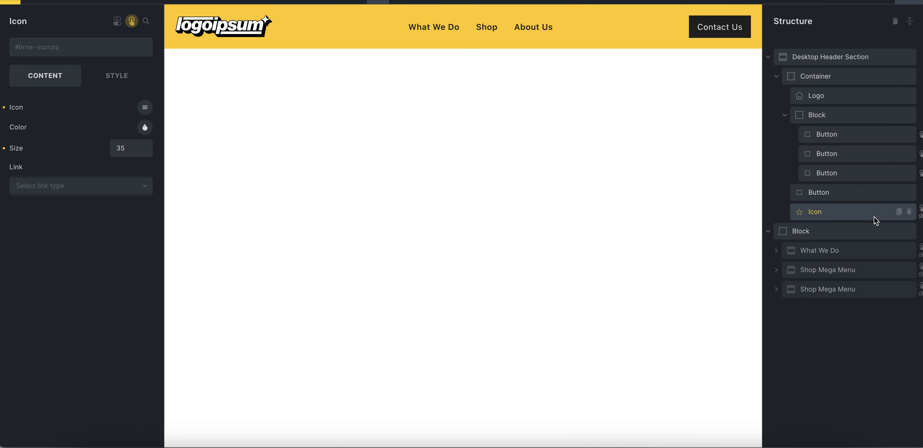
# Preview the header at the tablet and mobile breakpoints, checking the navigation block's display setting and the hamburger icon at the narrowest width
pyautogui.click(427, 1)
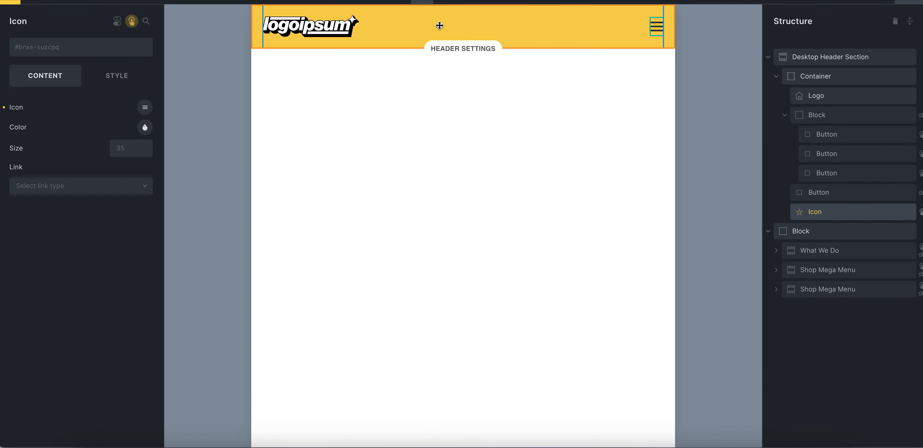
pyautogui.click(403, 1)
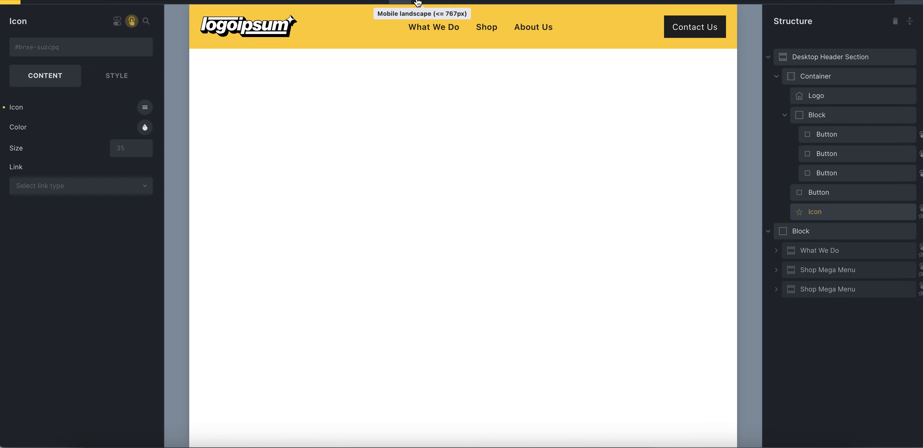
pyautogui.click(421, 1)
pyautogui.click(443, 1)
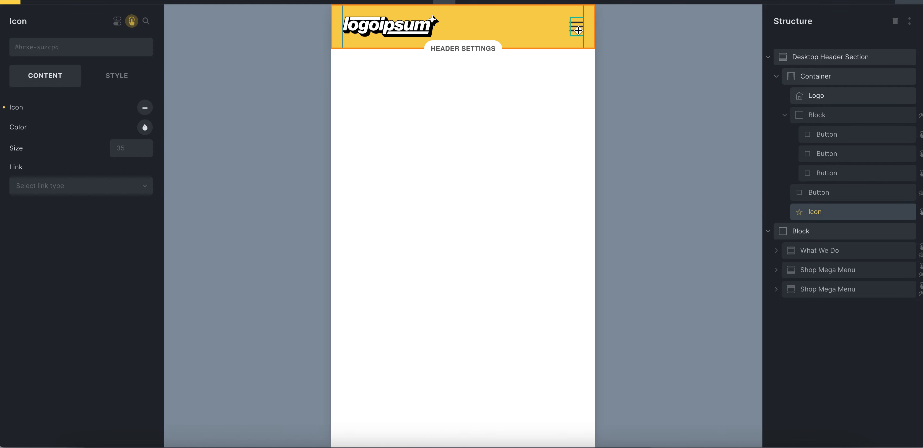
pyautogui.click(814, 119)
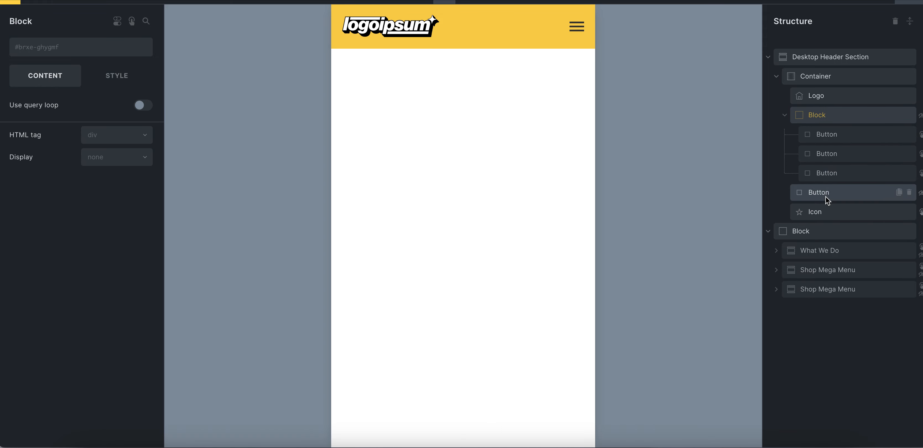
pyautogui.click(822, 211)
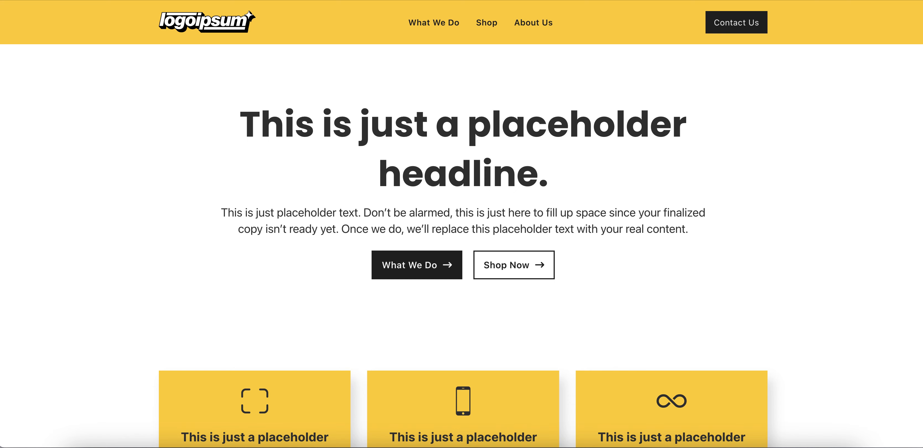
# Open the Mobile Menu popup template in the Bricks editor from the WordPress dashboard's template list
pyautogui.moveTo(90, 0)
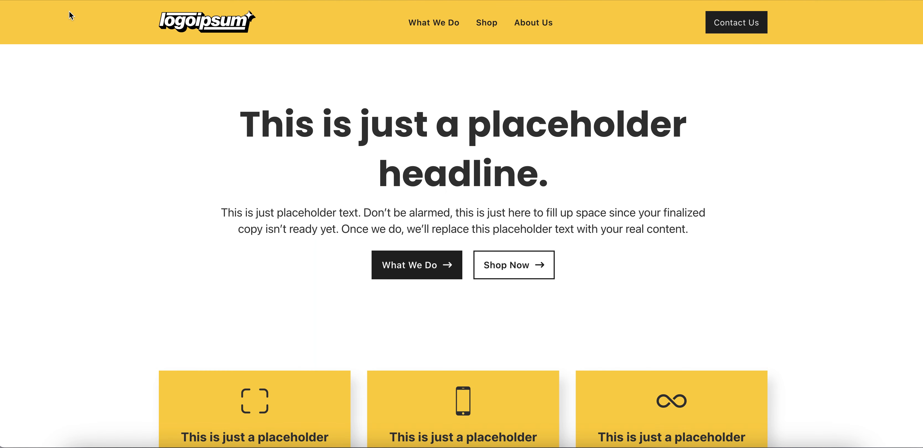
pyautogui.moveTo(60, 2)
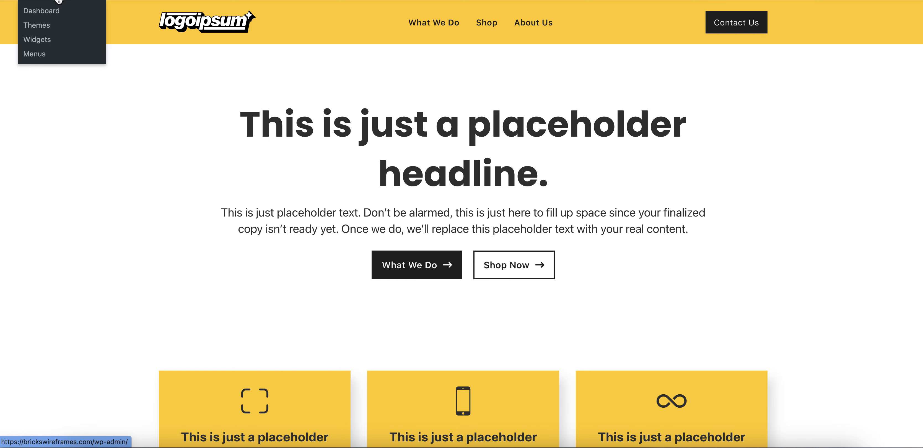
pyautogui.click(55, 12)
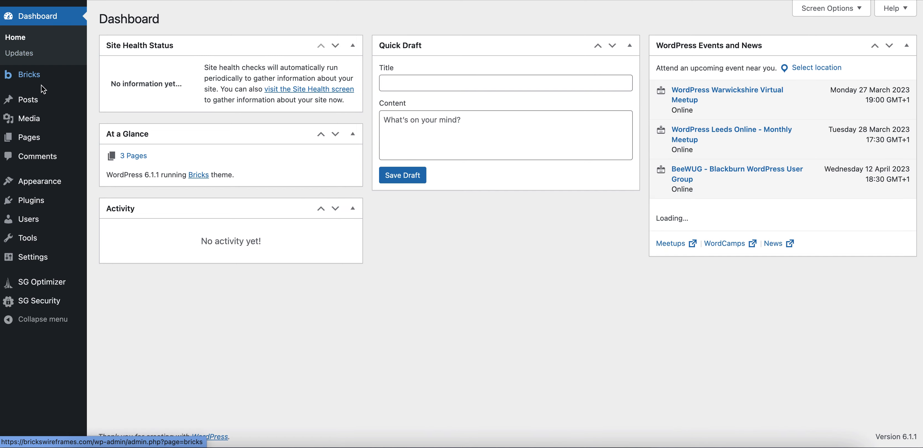
pyautogui.moveTo(41, 75)
pyautogui.click(106, 91)
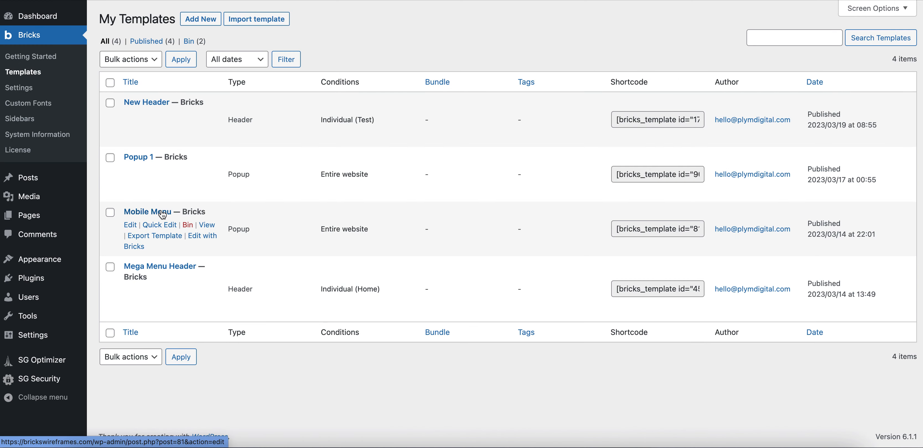
pyautogui.click(204, 242)
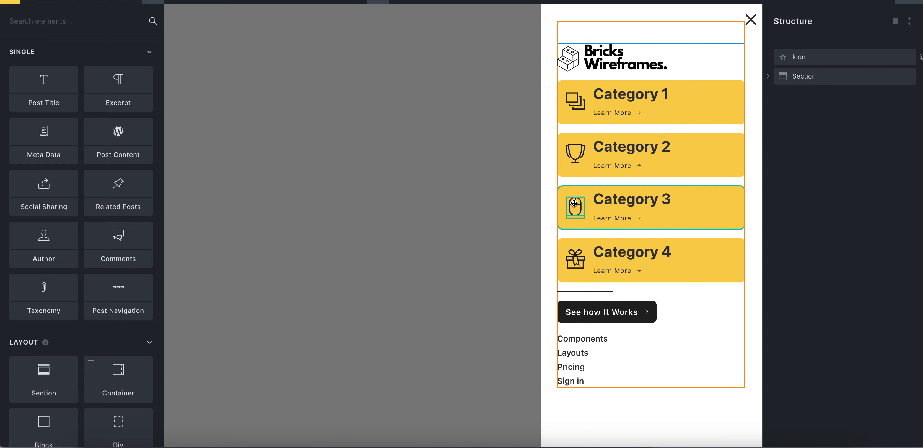
# Inspect the popup's contents by selecting the logo image, each of the four category blocks, and the nav menu below the button
pyautogui.click(621, 71)
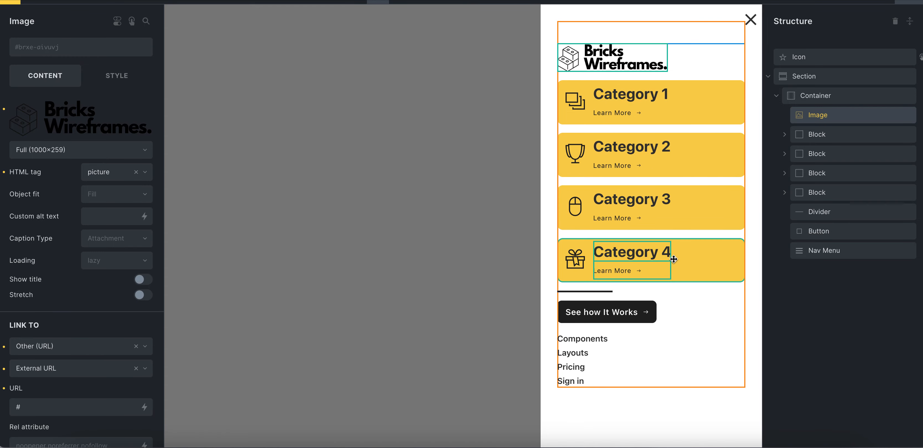
pyautogui.click(703, 263)
pyautogui.click(715, 219)
pyautogui.click(711, 173)
pyautogui.click(709, 128)
pyautogui.click(706, 121)
pyautogui.click(585, 354)
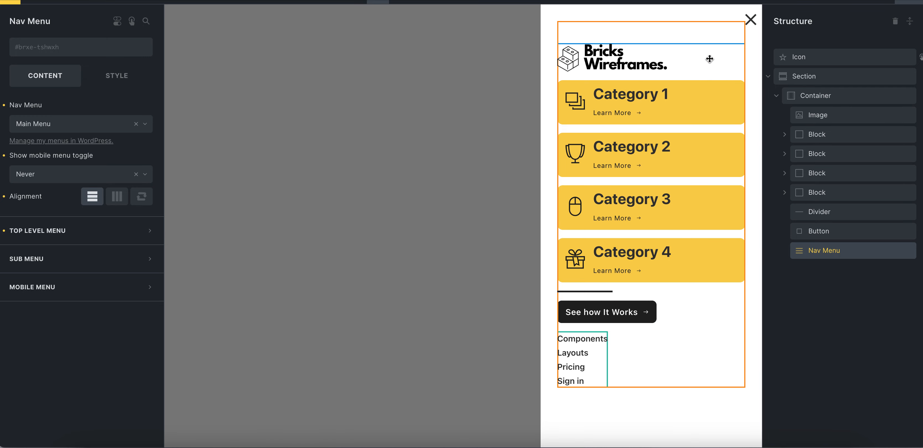
# Review the popup close icon's style categories and its click interaction, including the action and the target it acts on
pyautogui.click(751, 21)
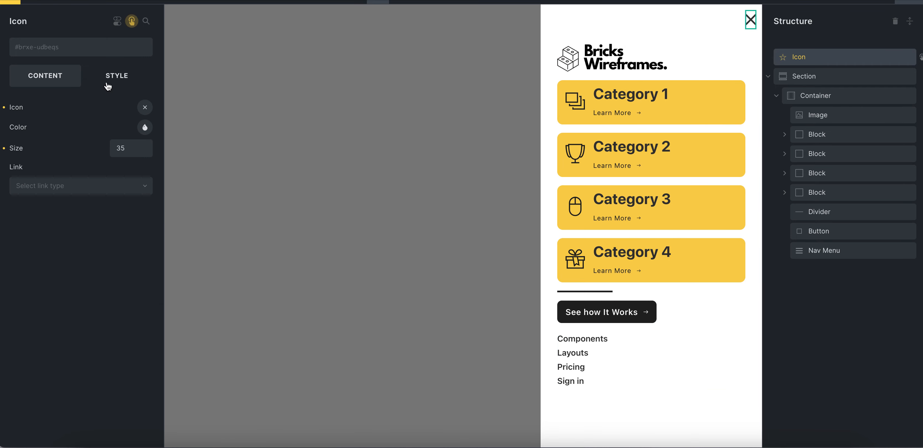
pyautogui.click(118, 84)
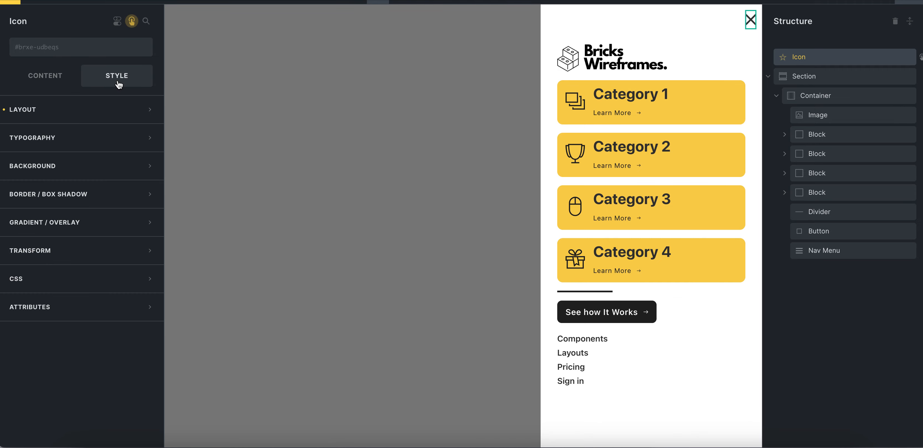
pyautogui.click(131, 22)
pyautogui.click(70, 80)
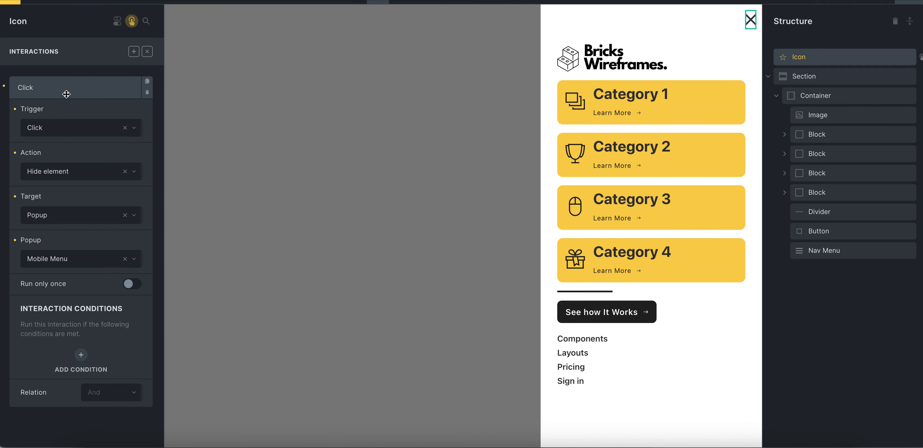
pyautogui.click(63, 214)
pyautogui.click(64, 214)
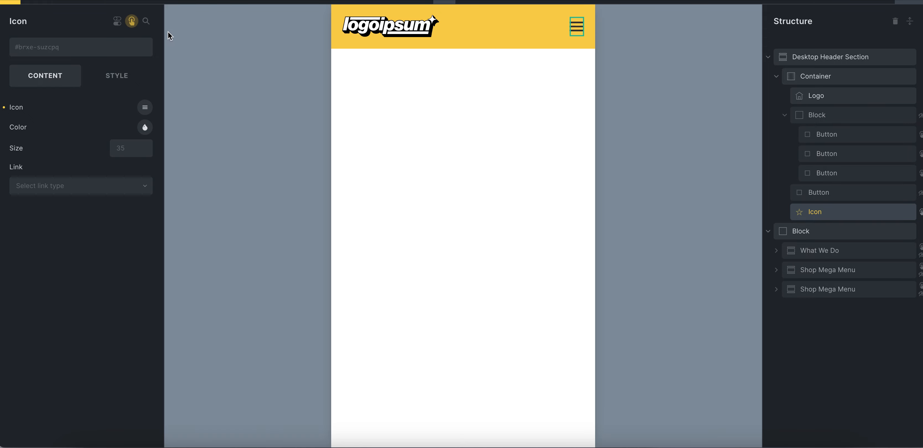
# Expand the click interaction on the header's hamburger icon to examine its trigger, action, and popup target
pyautogui.click(132, 21)
pyautogui.click(70, 87)
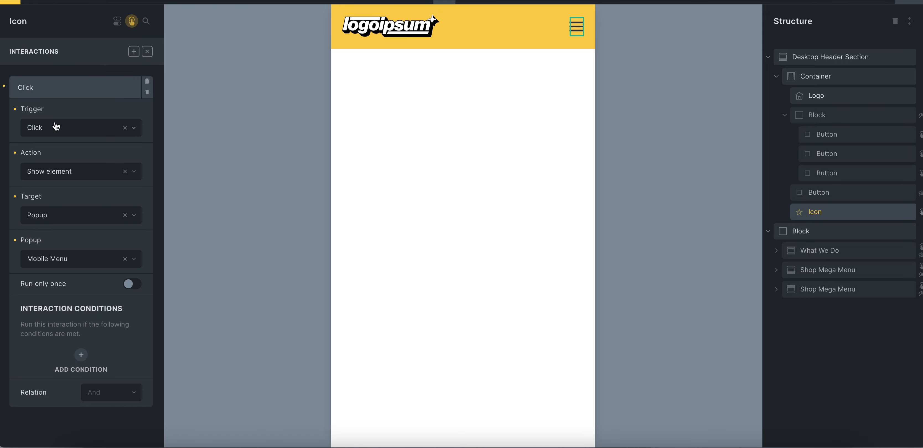